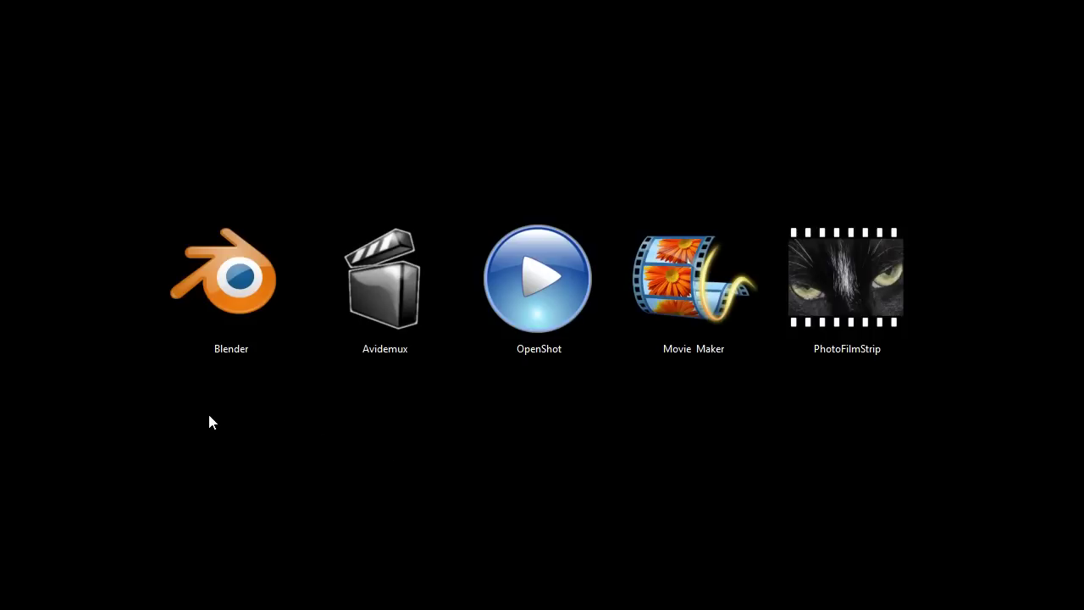
left_click_drag(207, 411, 876, 273)
left_click(751, 436)
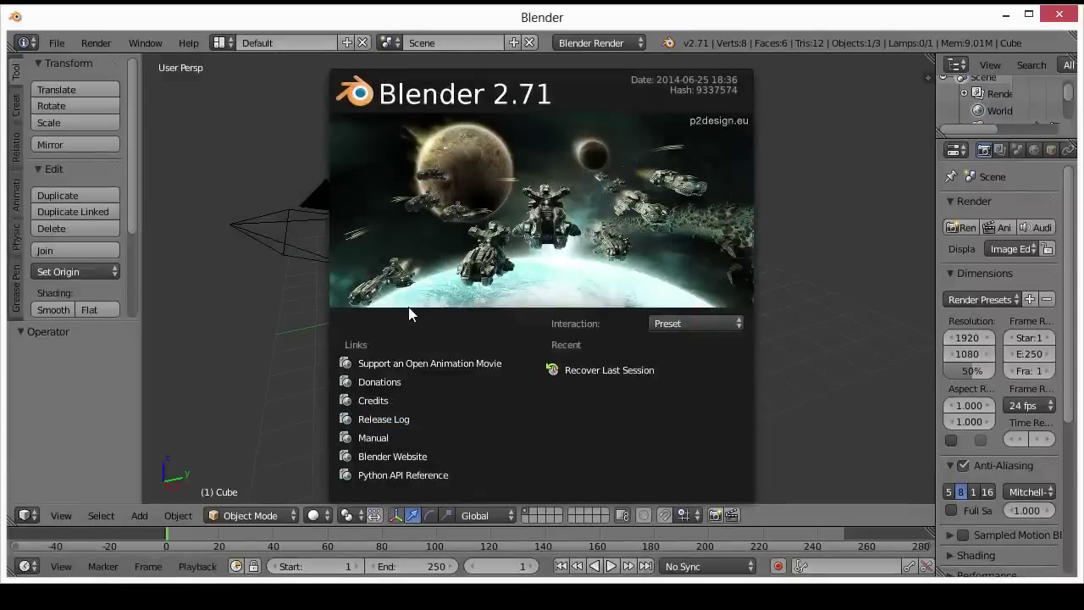
Step: Dismiss the splash screen and move the default cube about 1.18 units along the Y axis
left_click(319, 276)
scroll(465, 283, "up", 5)
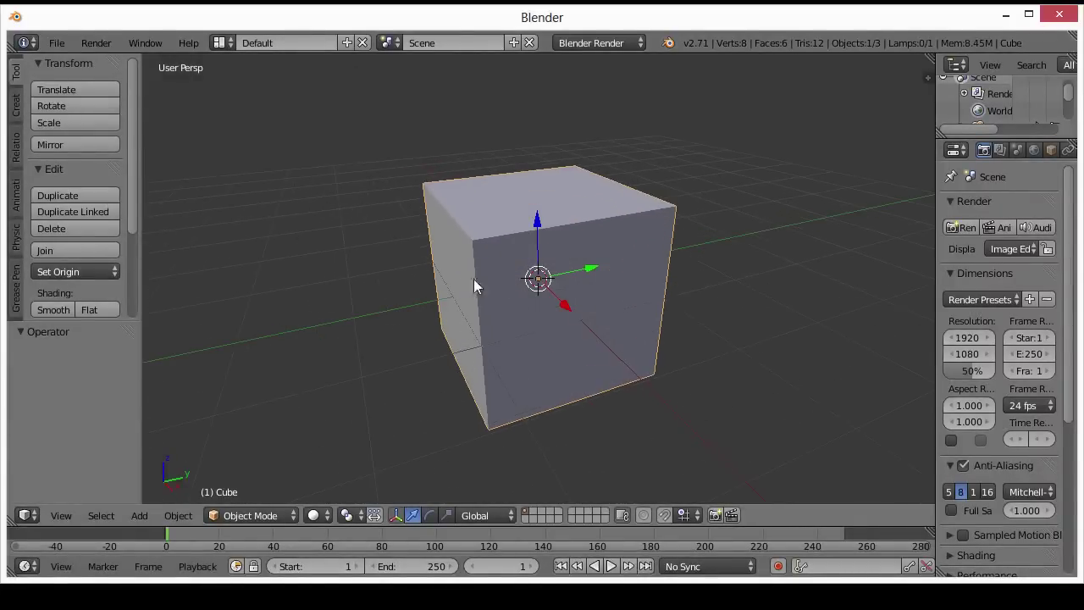
left_click_drag(474, 286, 424, 262)
left_click_drag(562, 298, 611, 316)
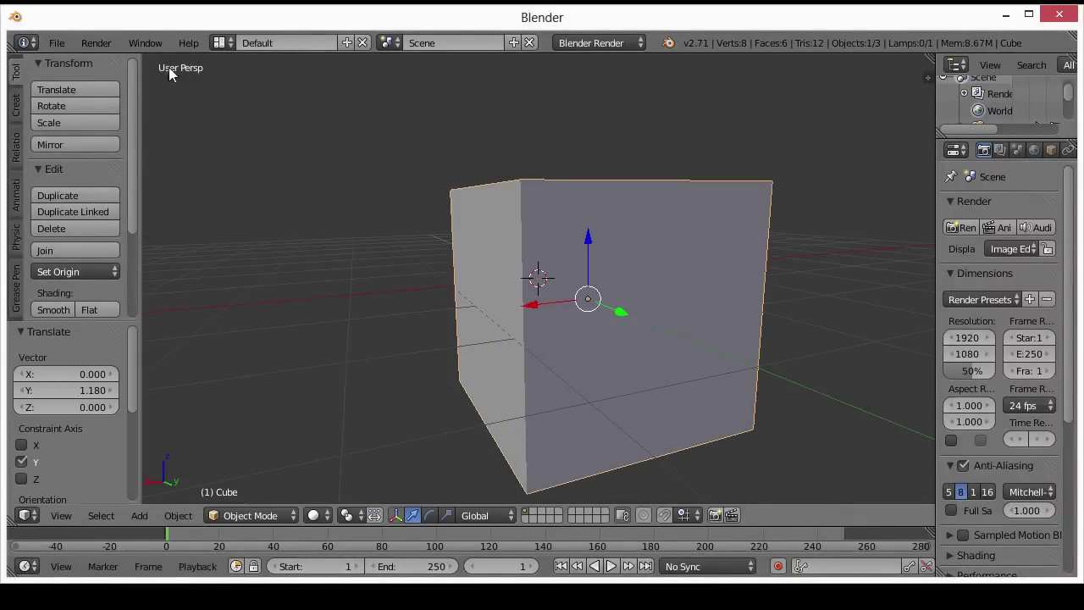
Step: Switch the screen layout to Video Editing
left_click(221, 43)
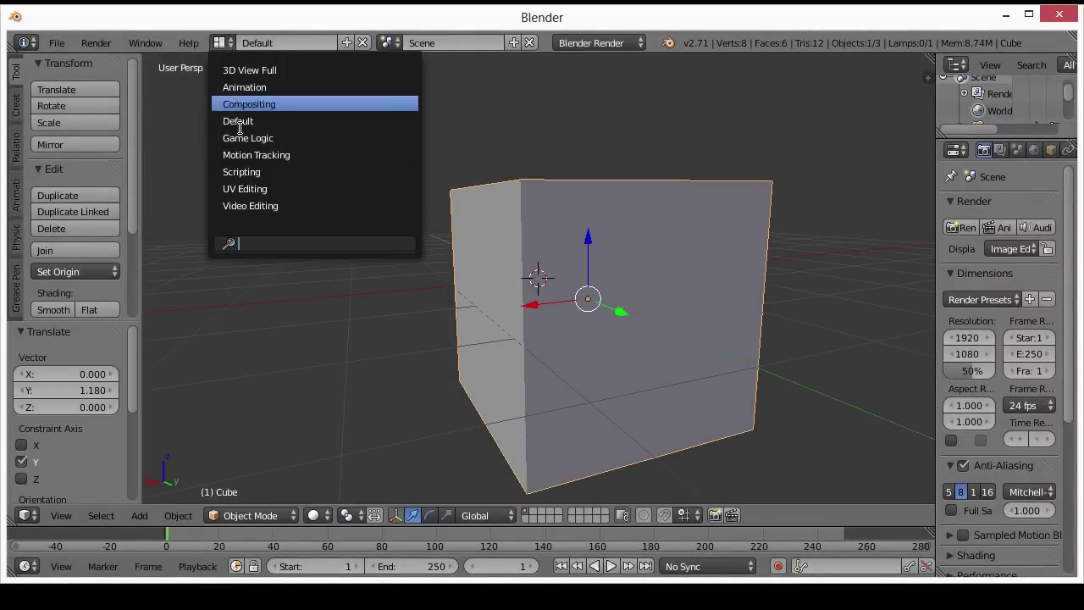
left_click(256, 207)
left_click_drag(199, 243, 26, 246)
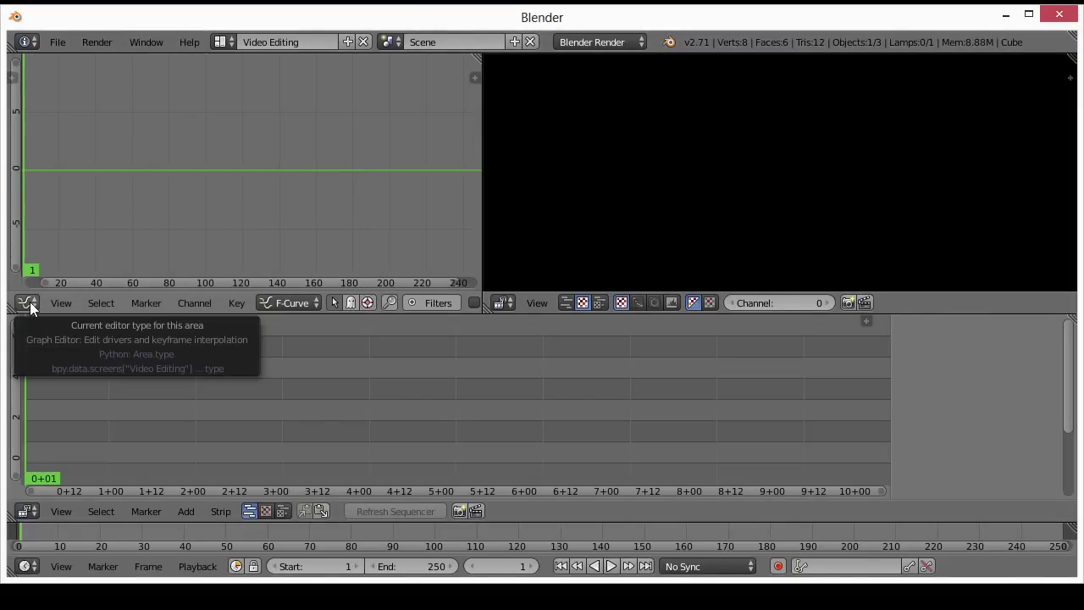
Step: Add ski.MP4 from the user's Videos folder to the sequencer as a movie strip
left_click(185, 512)
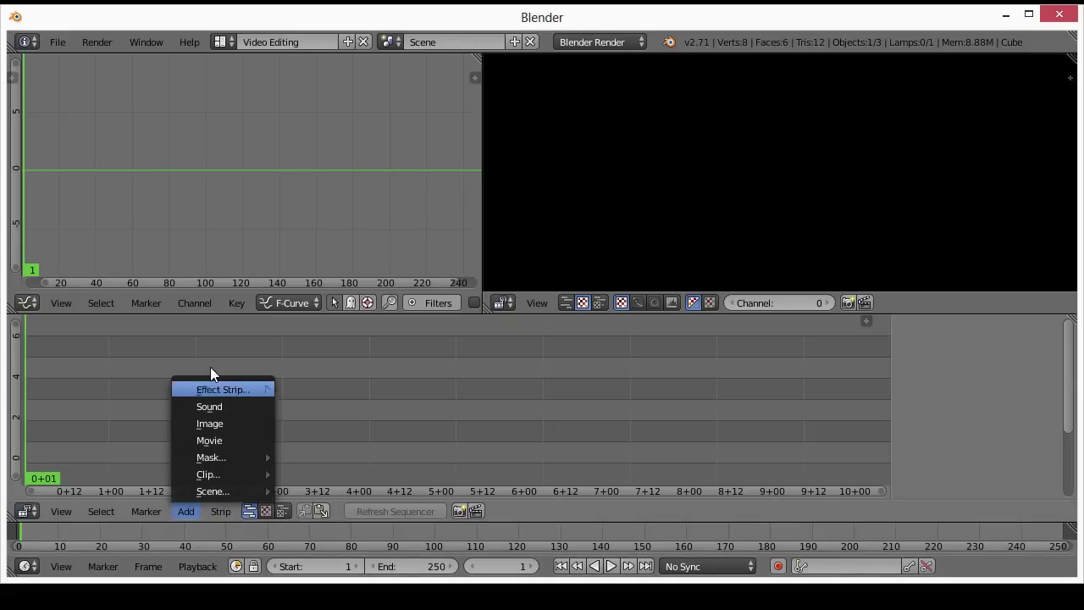
mouse_move(214, 388)
left_click(214, 442)
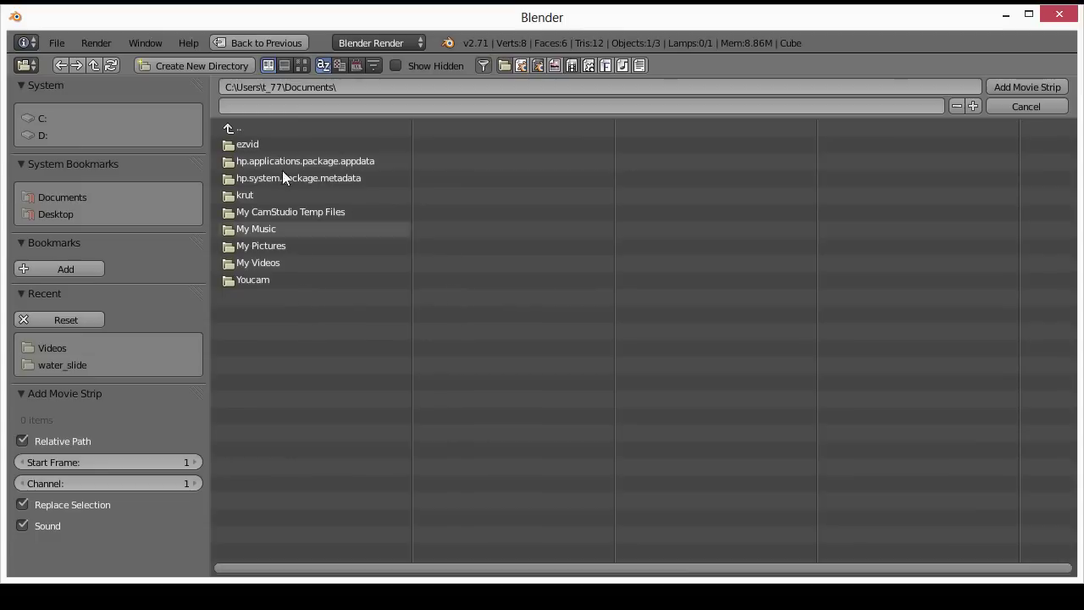
left_click(244, 129)
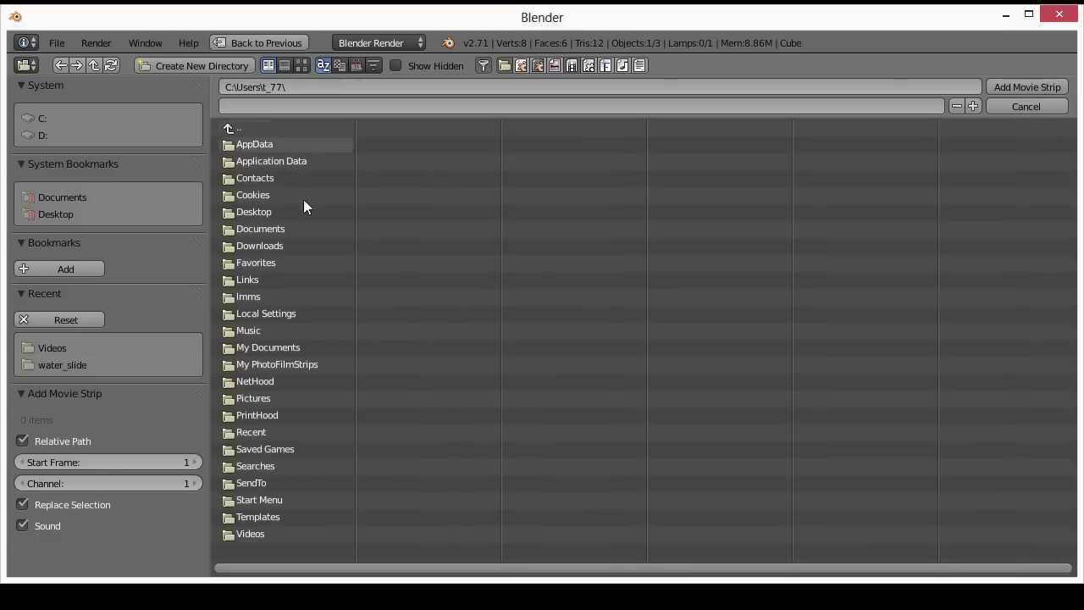
left_click(250, 531)
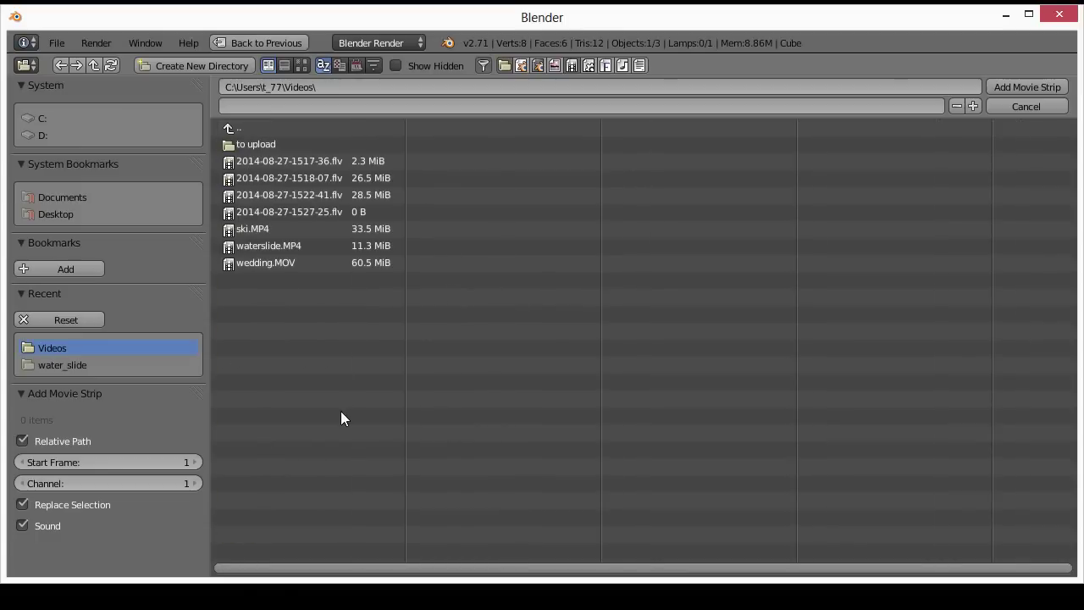
left_click(251, 230)
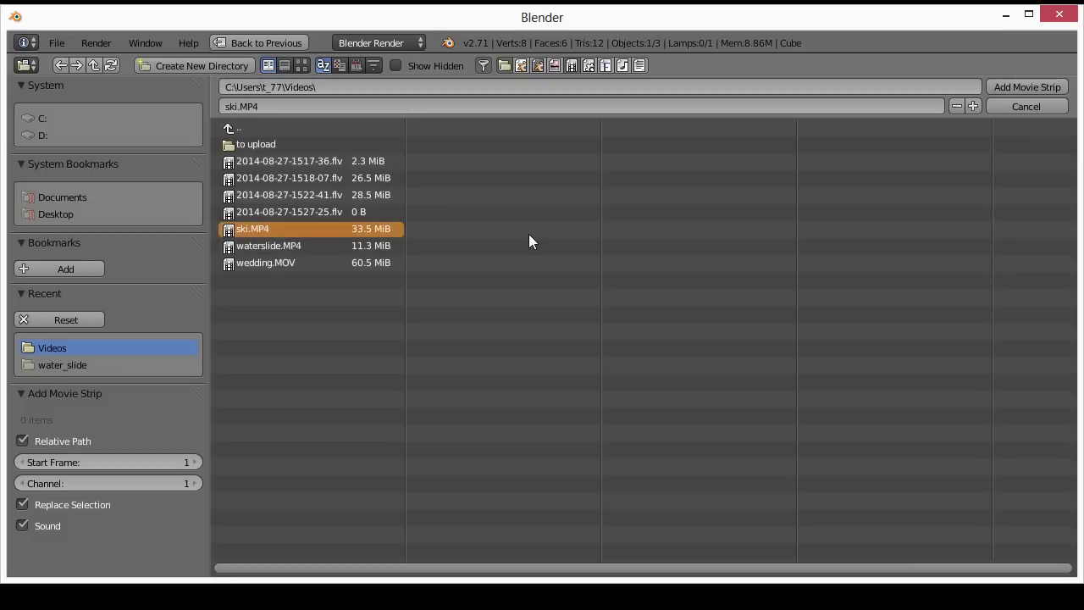
left_click(1021, 88)
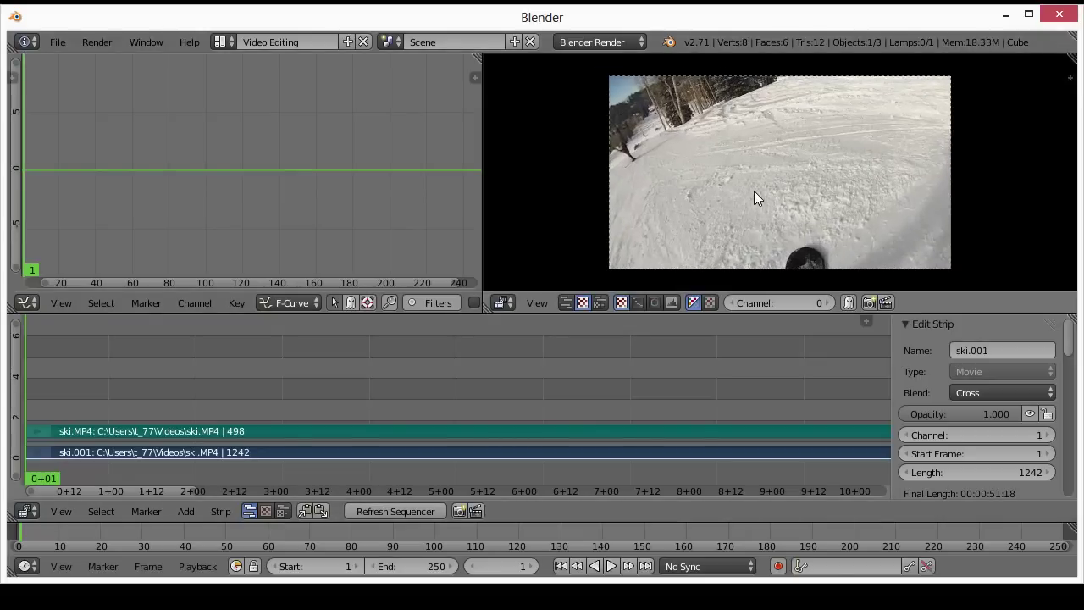
Step: Change the Graph Editor area to the Properties editor to show the render settings
left_click(27, 303)
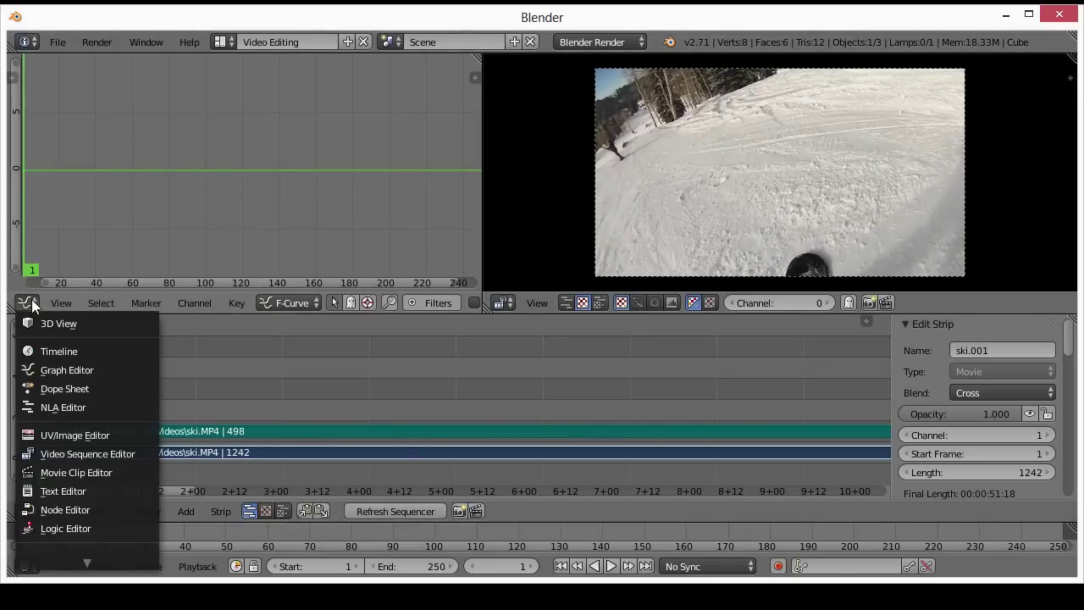
mouse_move(81, 561)
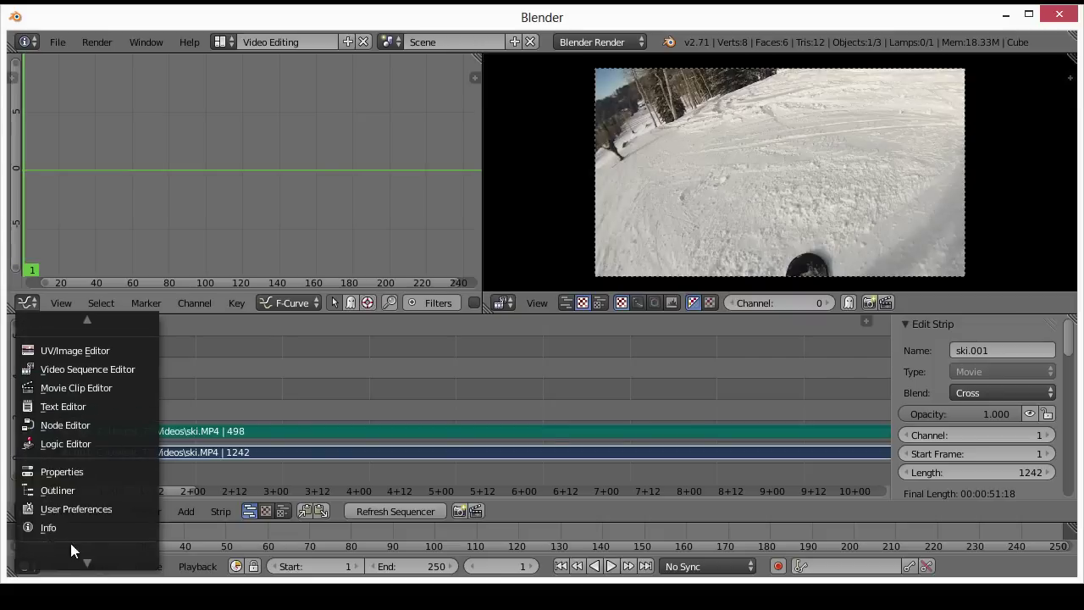
left_click(48, 470)
scroll(267, 224, "down", 1)
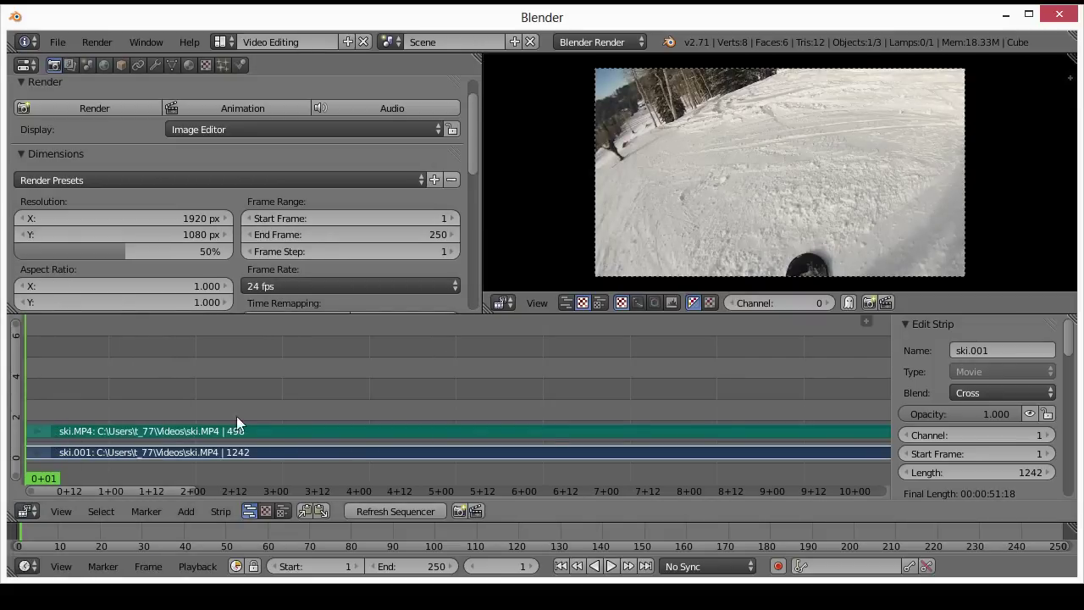
left_click(213, 513)
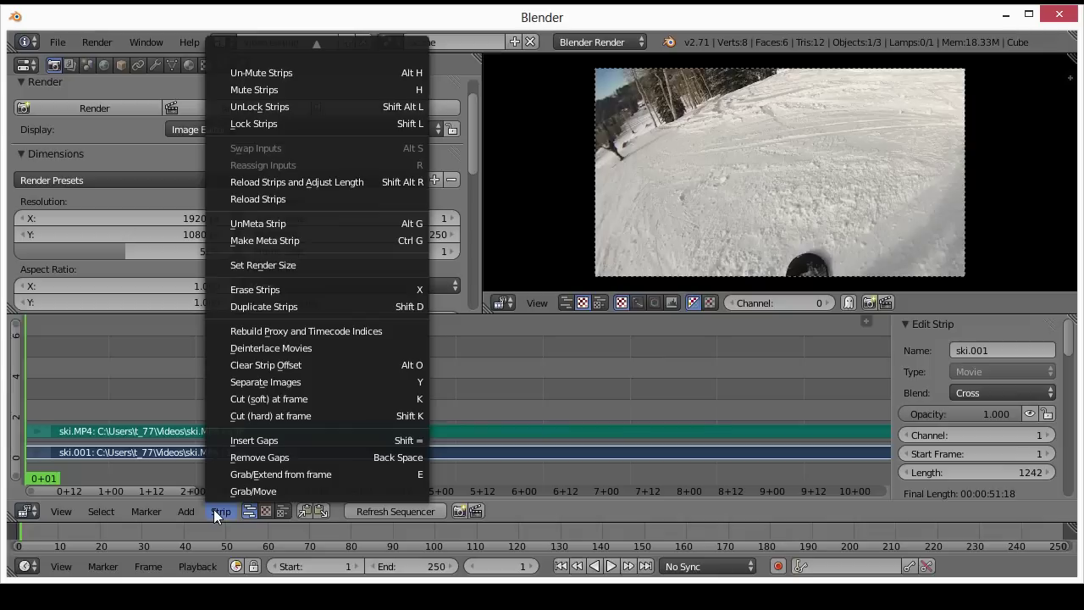
left_click(188, 510)
mouse_move(229, 389)
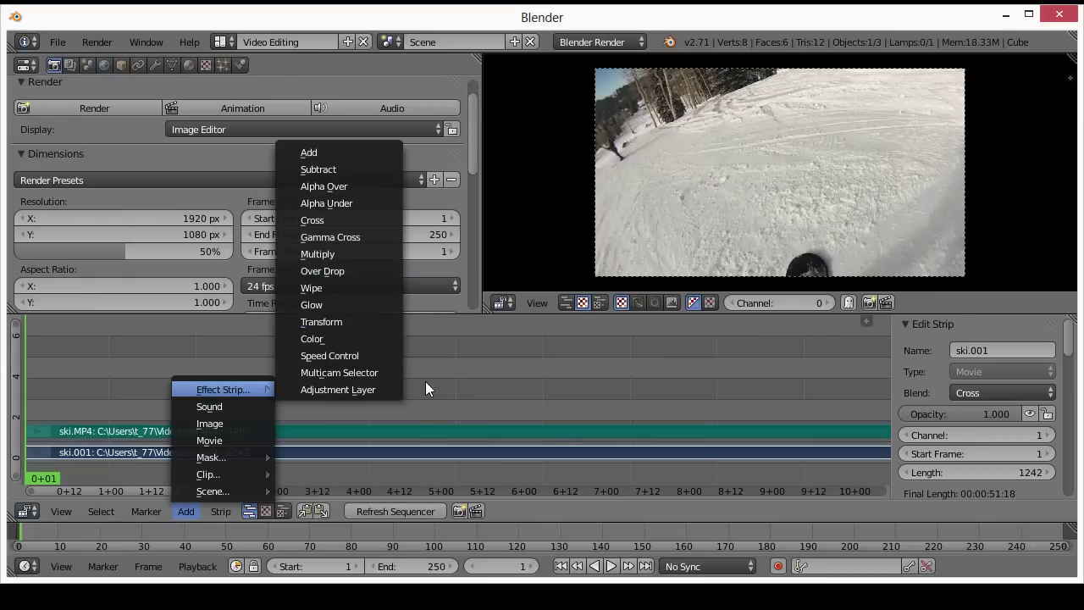
Step: Select the ski.MP4 sound strip and try to move it up to channel 4
left_click(418, 432)
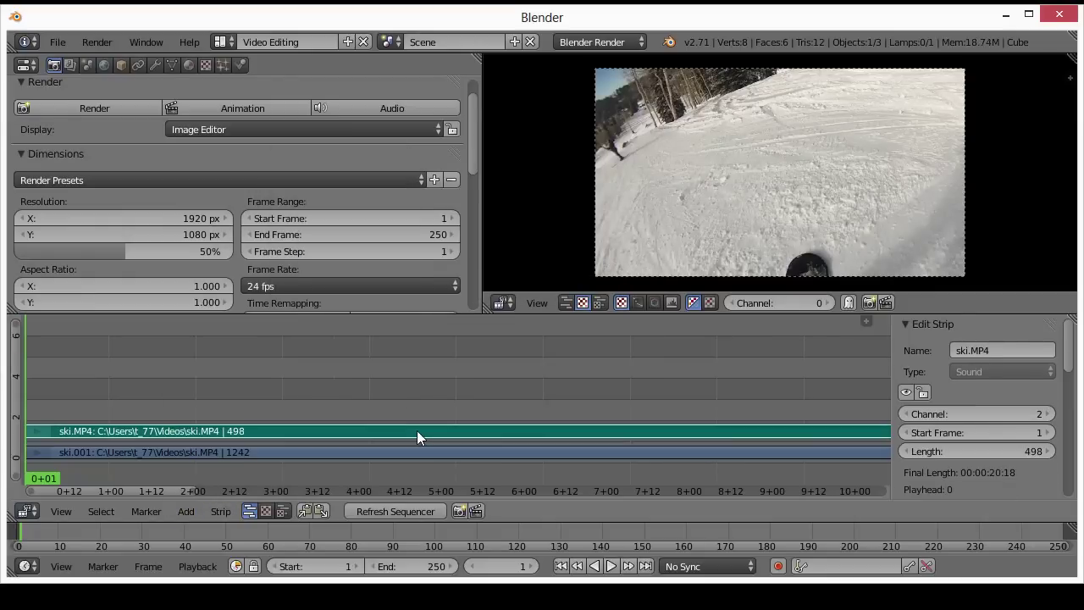
key("g")
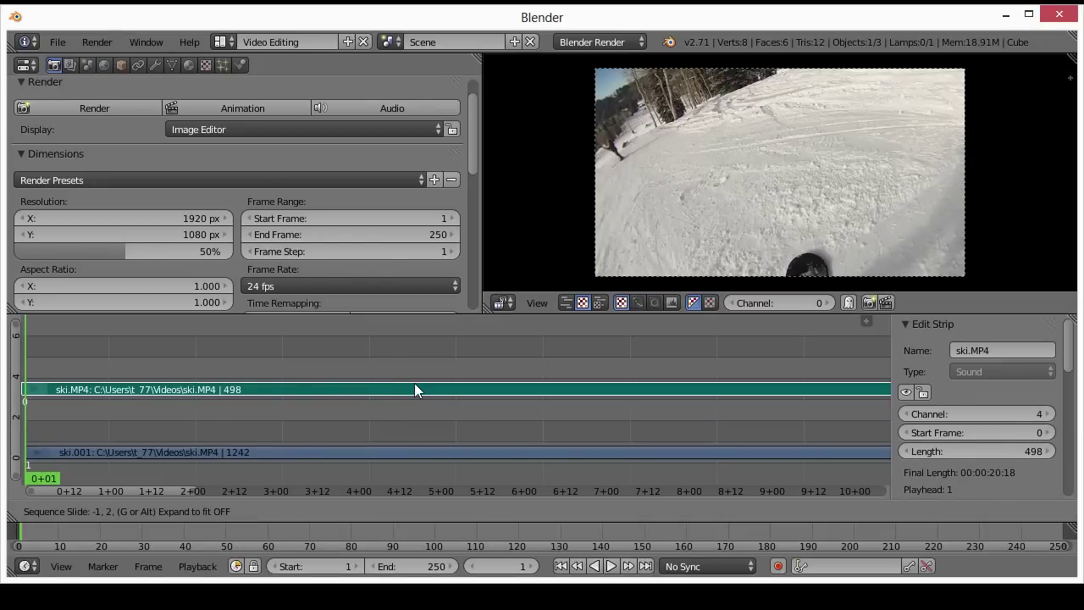
left_click(344, 448)
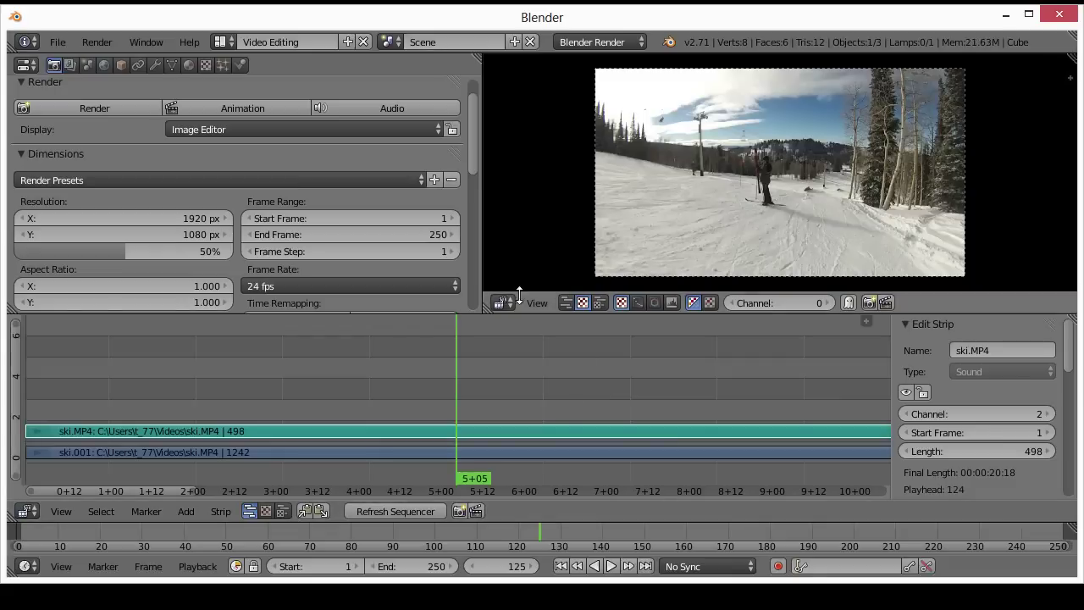
Step: Play back the ski clip for a few seconds, stop it, and view the render dimension settings
left_click(610, 566)
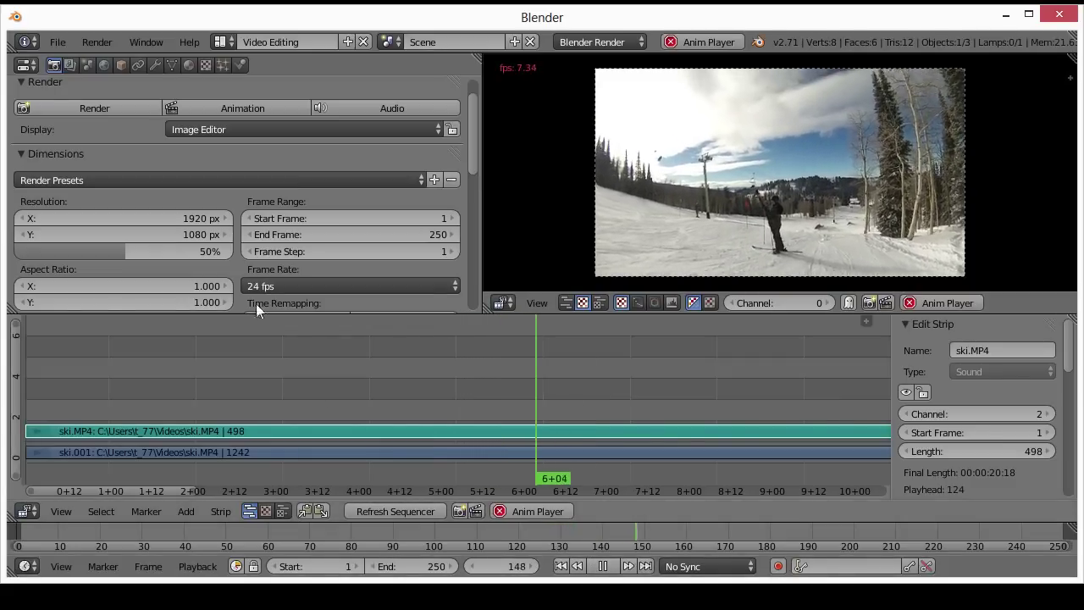
scroll(474, 160, "down", 3)
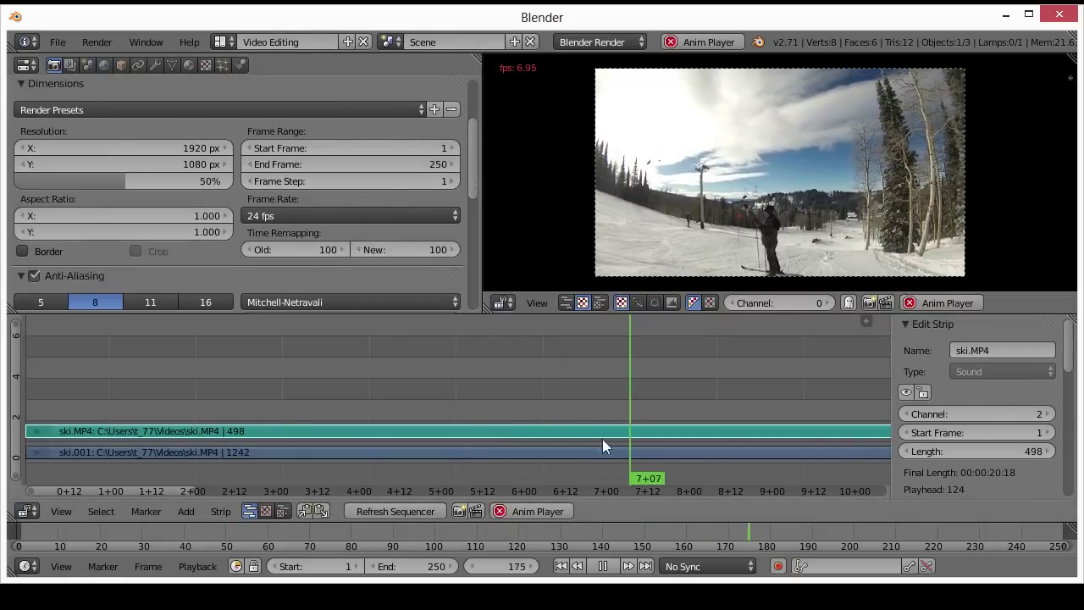
left_click(499, 511)
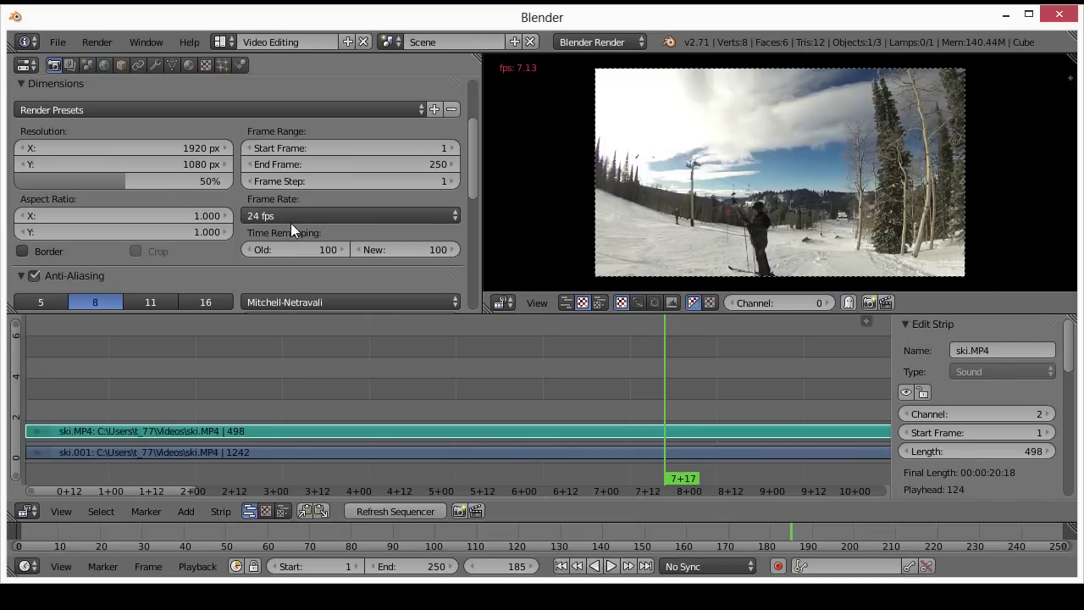
left_click_drag(469, 168, 434, 158)
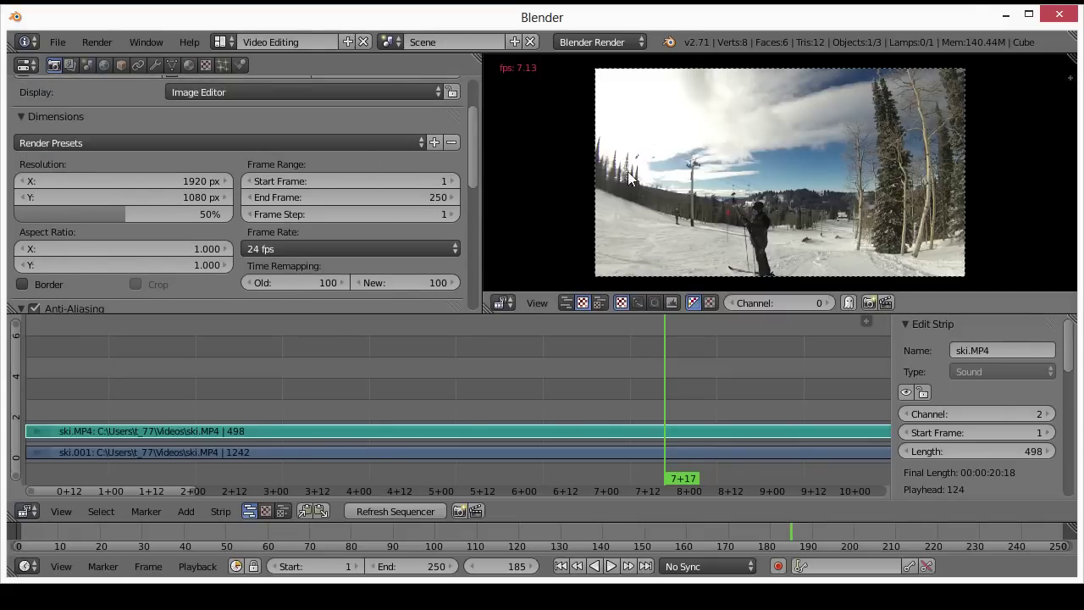
Step: Minimize the Blender and PhotoFilmStrip windows and switch to Avidemux
left_click(1002, 16)
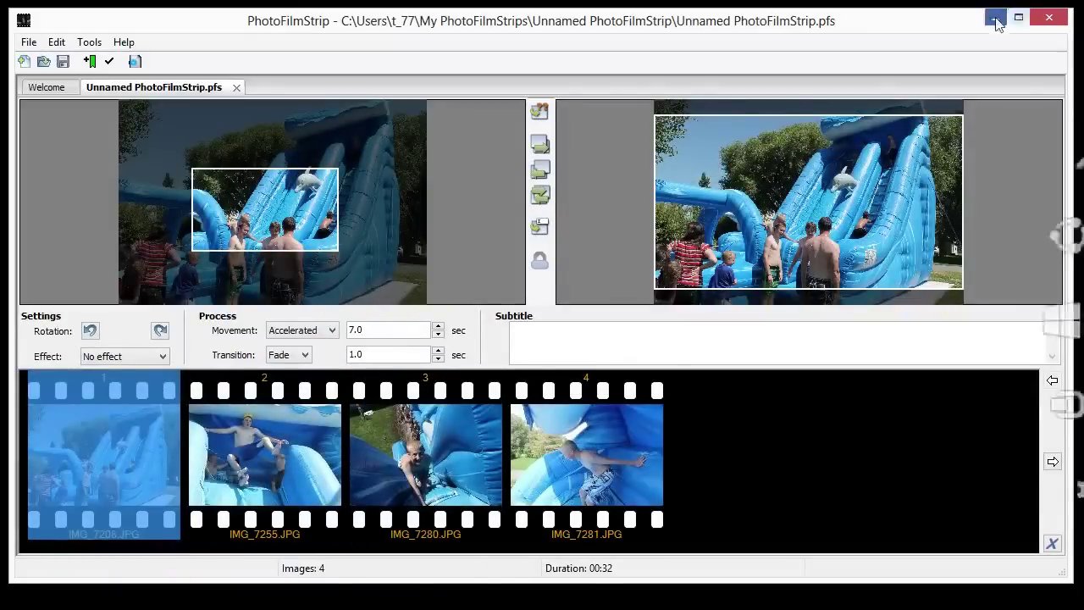
left_click(996, 19)
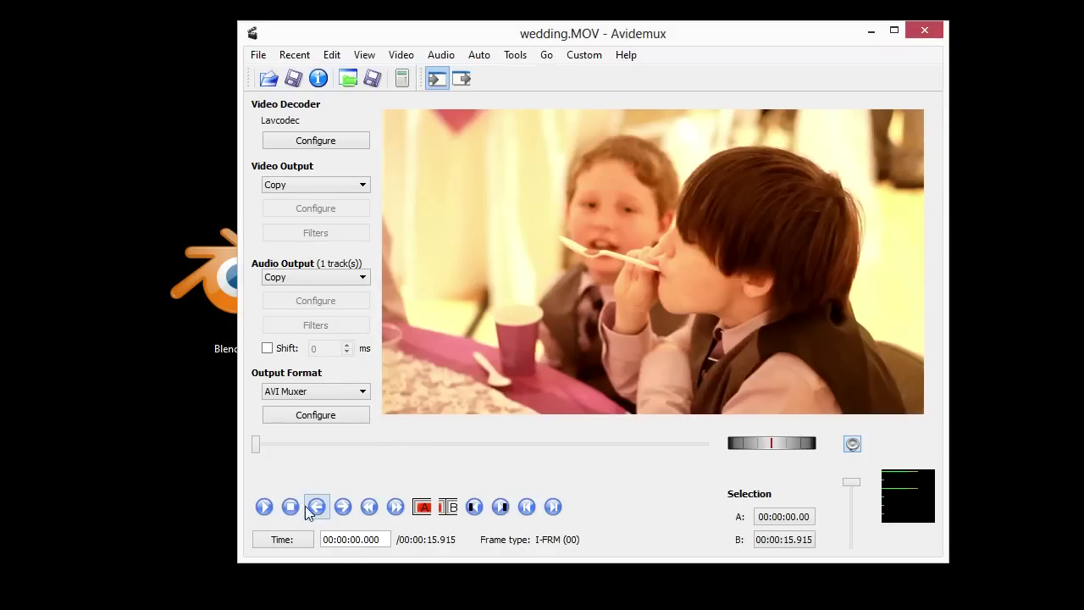
Step: View the available video and audio output formats and play the wedding.MOV clip
left_click(363, 187)
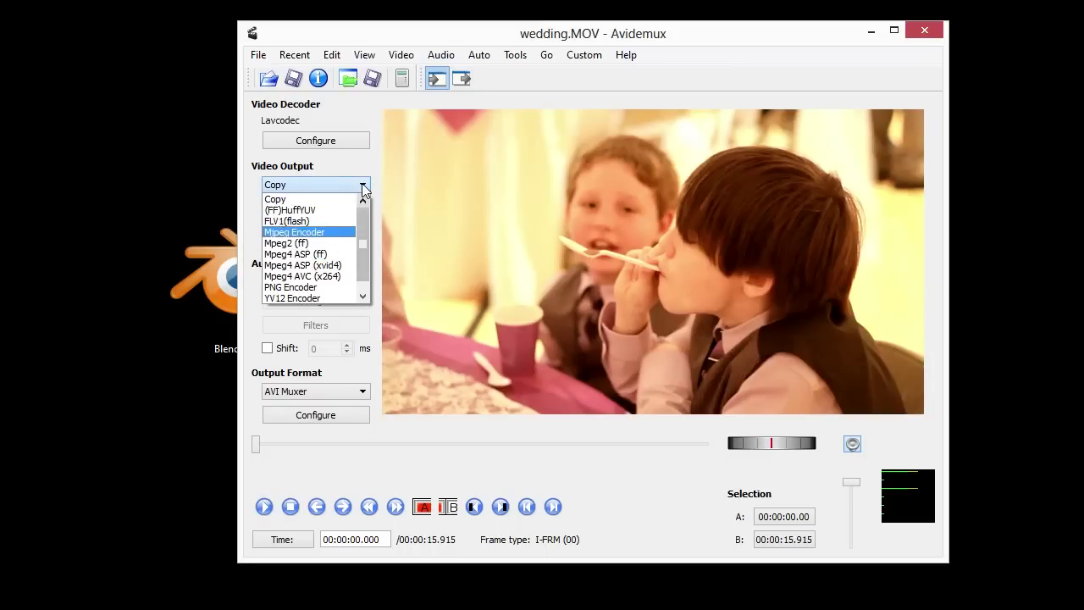
left_click(363, 187)
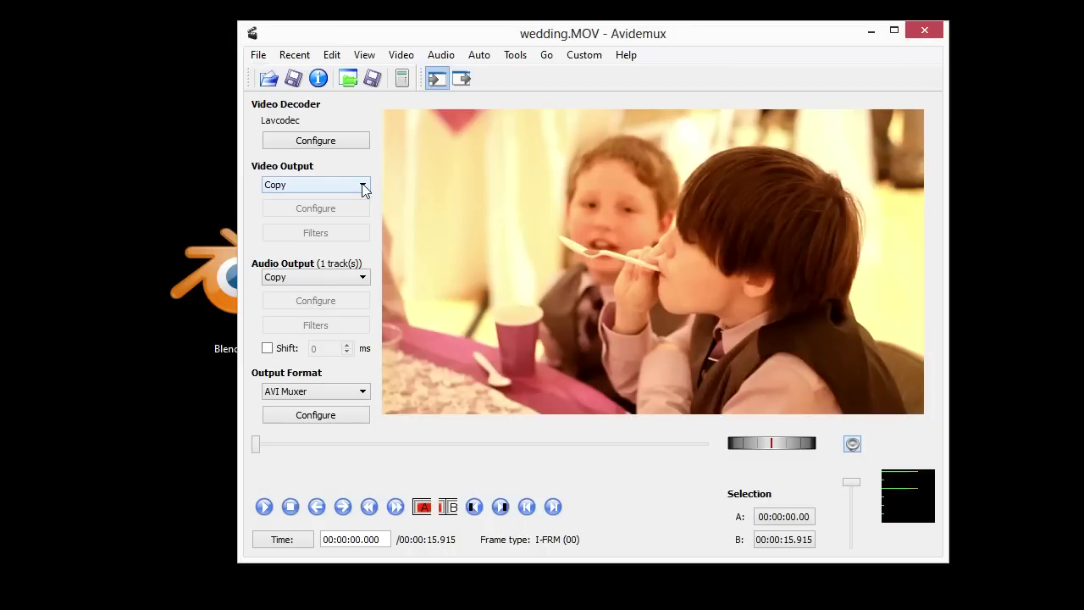
left_click(362, 279)
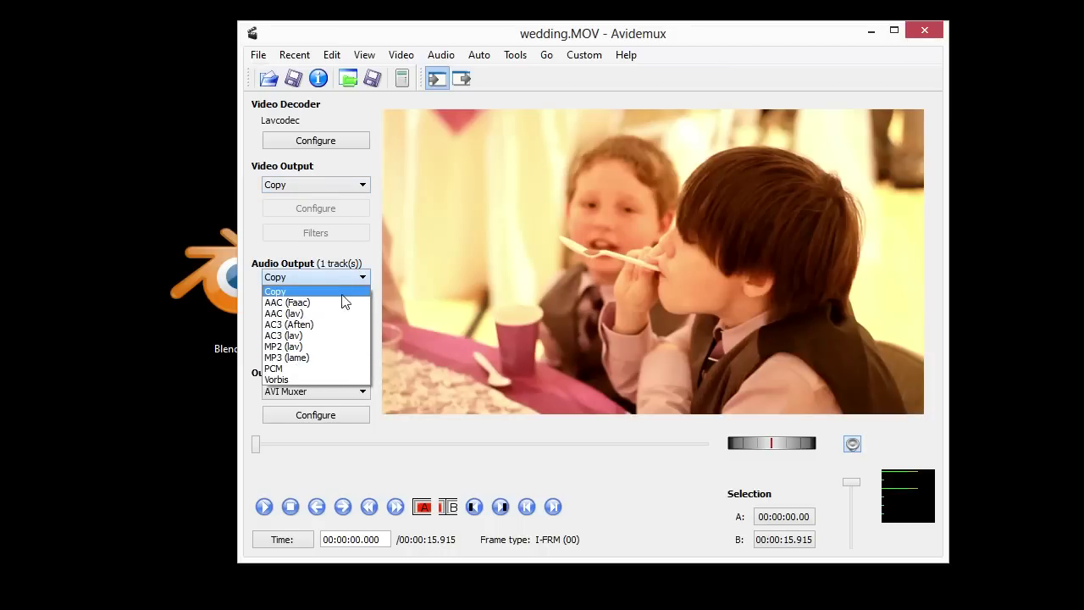
left_click(362, 280)
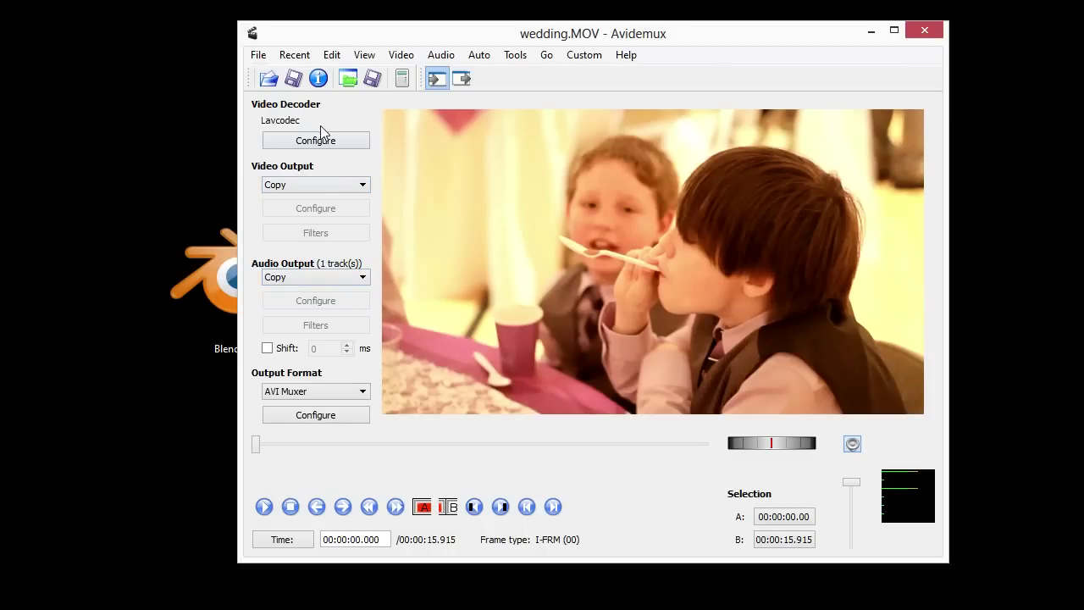
left_click(263, 506)
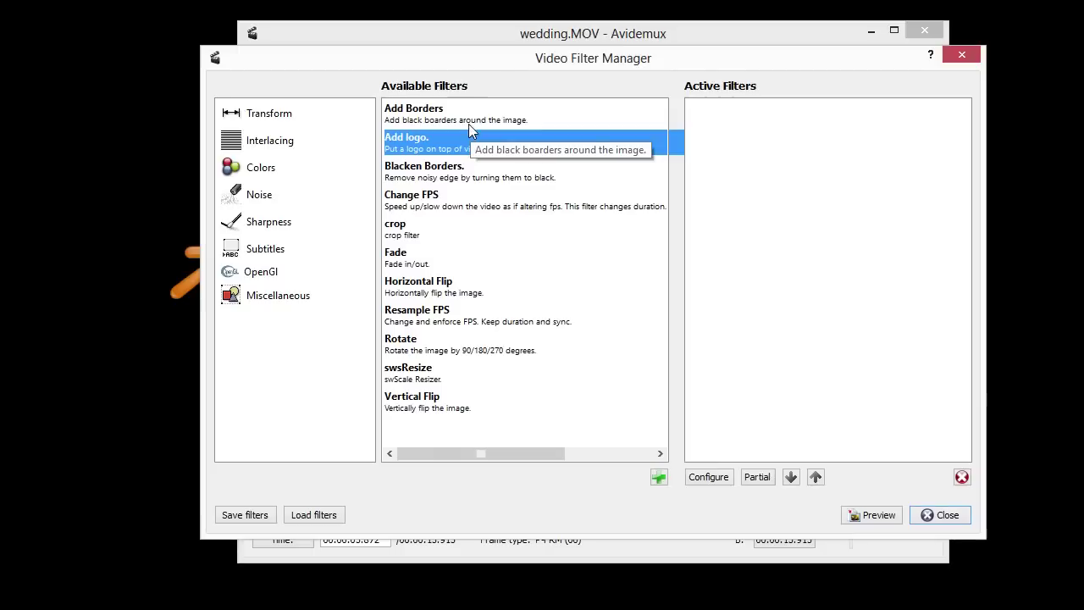
Step: Move the Video Filter Manager aside and add the crop filter to the wedding video
left_click_drag(465, 65, 361, 21)
left_click(241, 191)
double_click(240, 191)
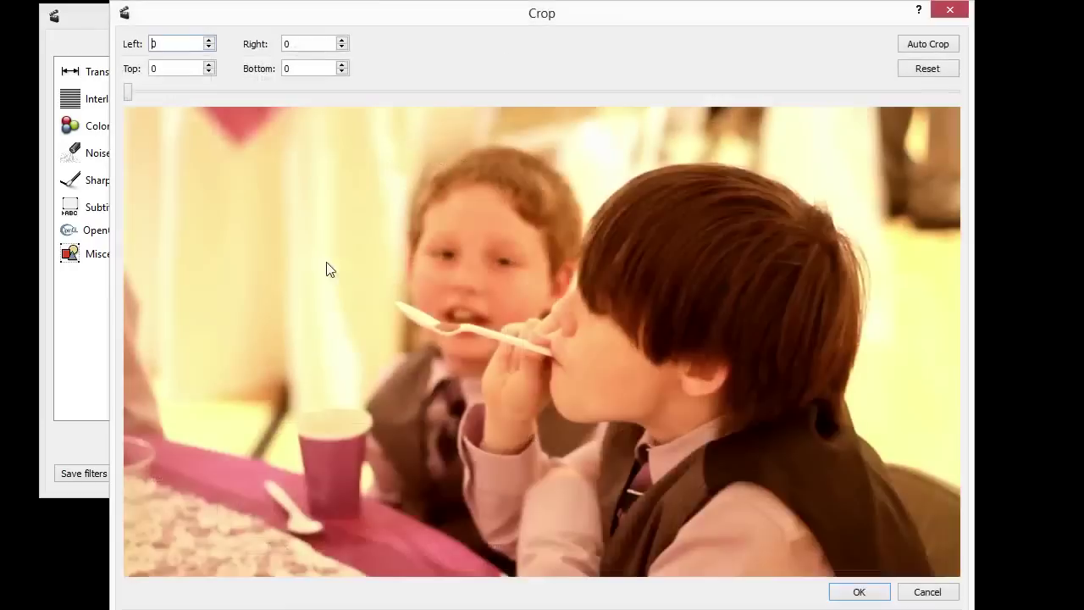
Step: Crop the wedding video by 55 on the left, top and right edges and 200 on the bottom edge
left_click(209, 40)
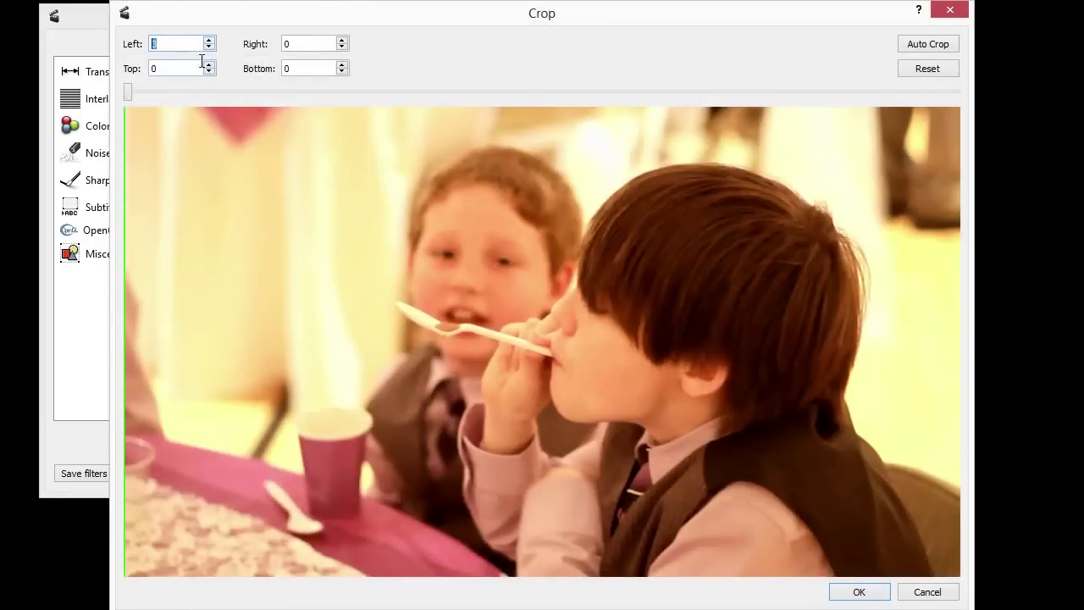
type("55")
left_click(181, 65)
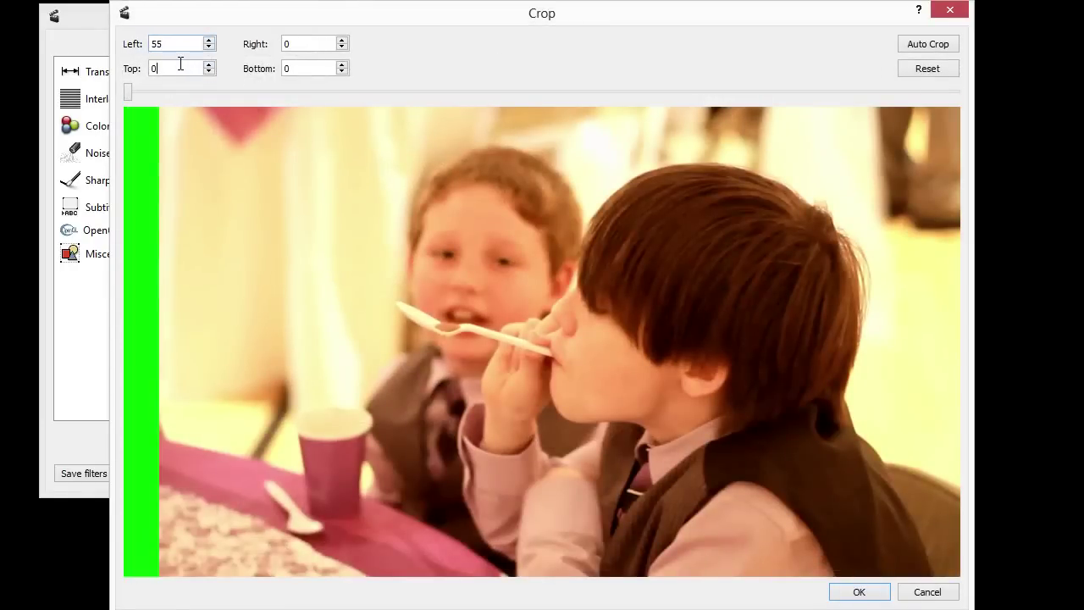
type("55")
double_click(288, 44)
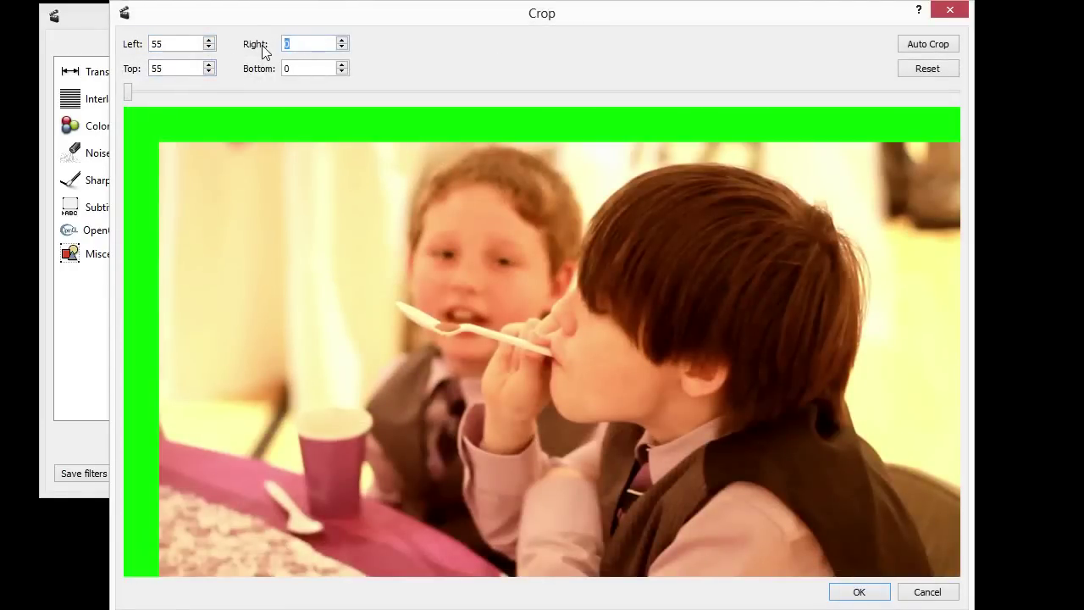
type("55")
double_click(296, 69)
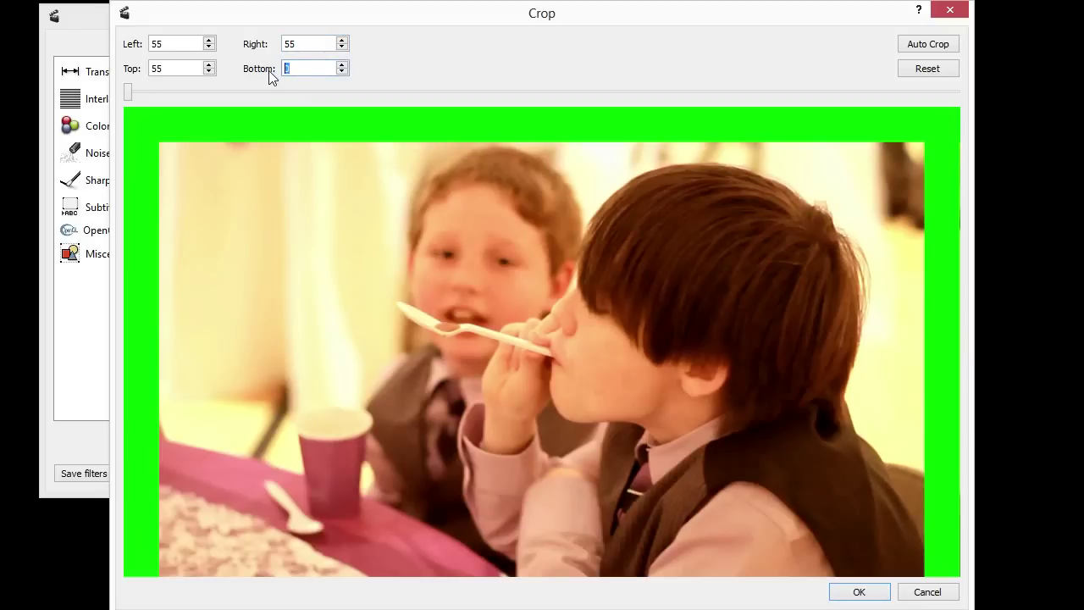
type("200")
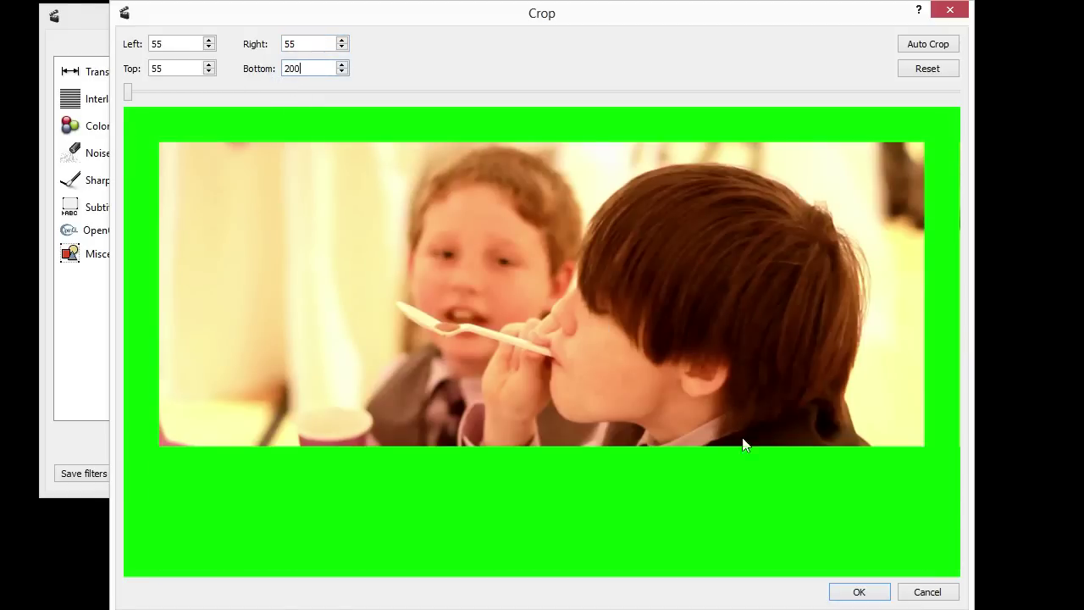
left_click(843, 592)
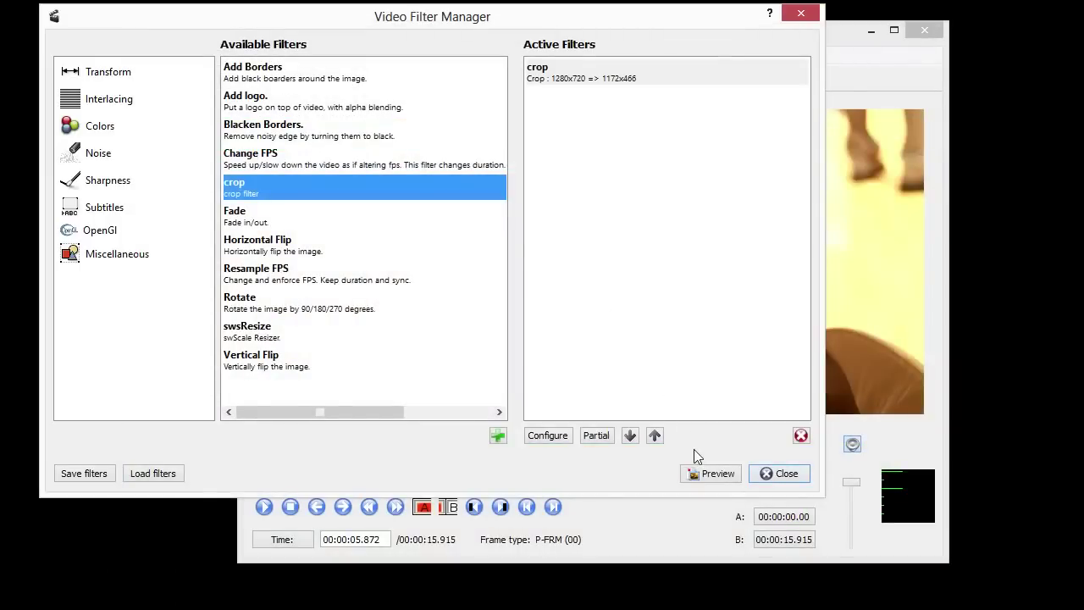
Step: Preview the cropped wedding video at several points through to near its end, and close the Video Filter Manager
left_click(717, 478)
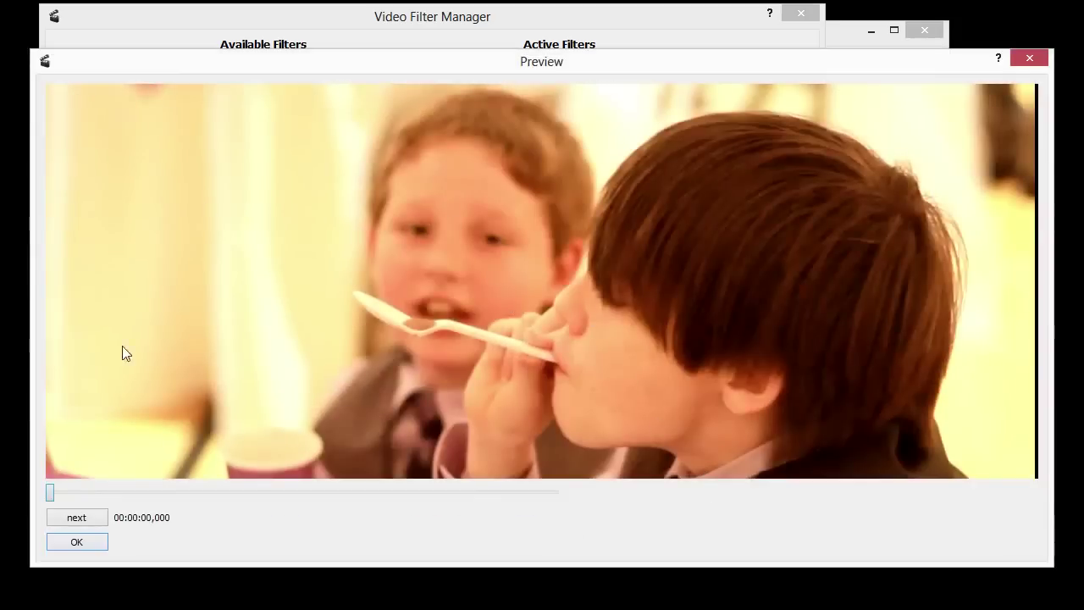
left_click(249, 491)
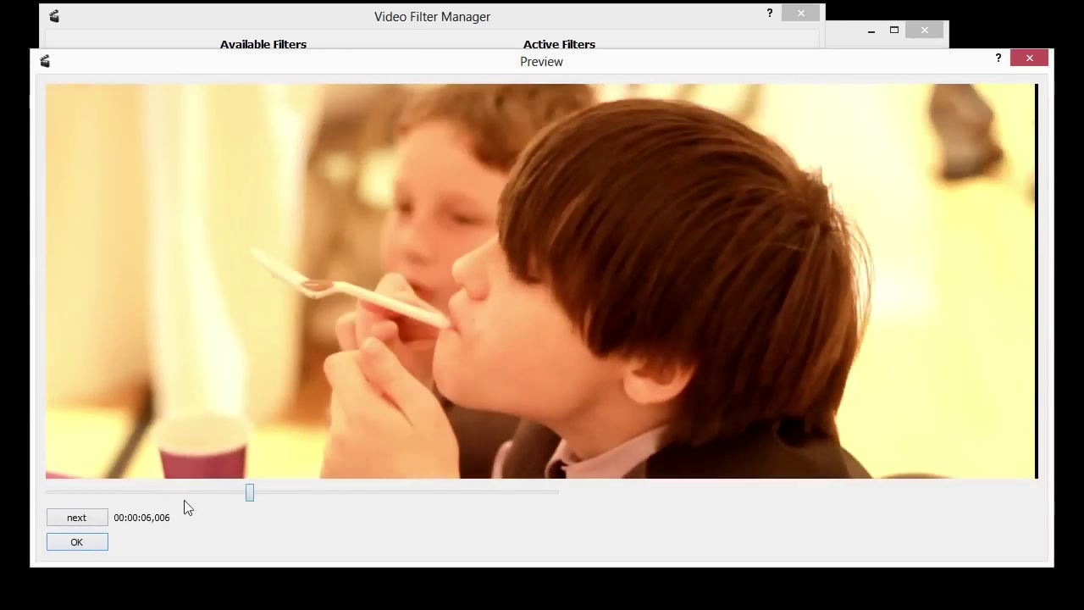
left_click_drag(242, 492, 539, 480)
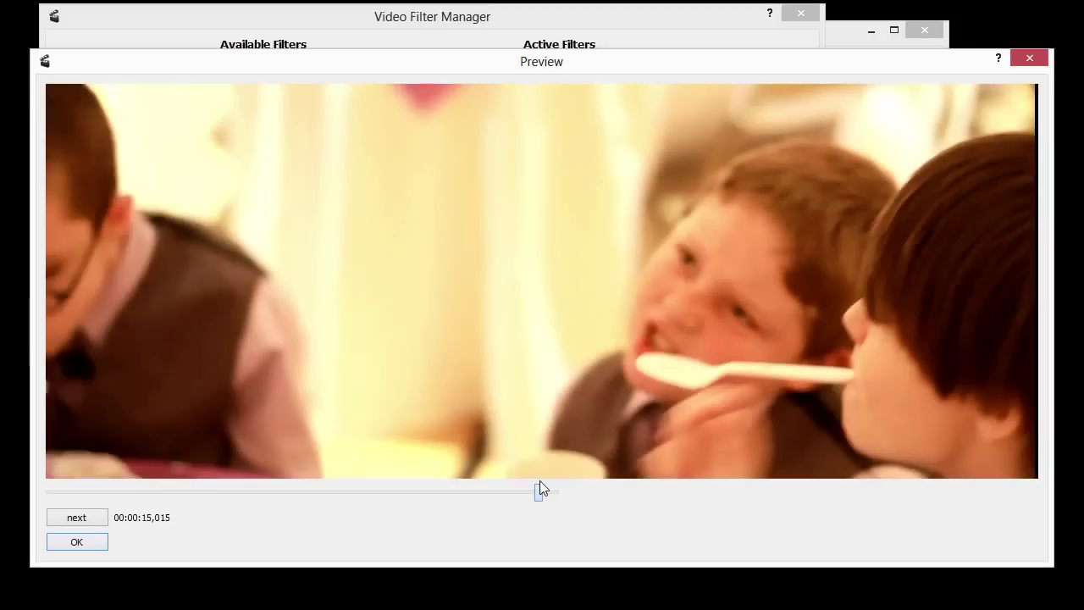
left_click(1029, 57)
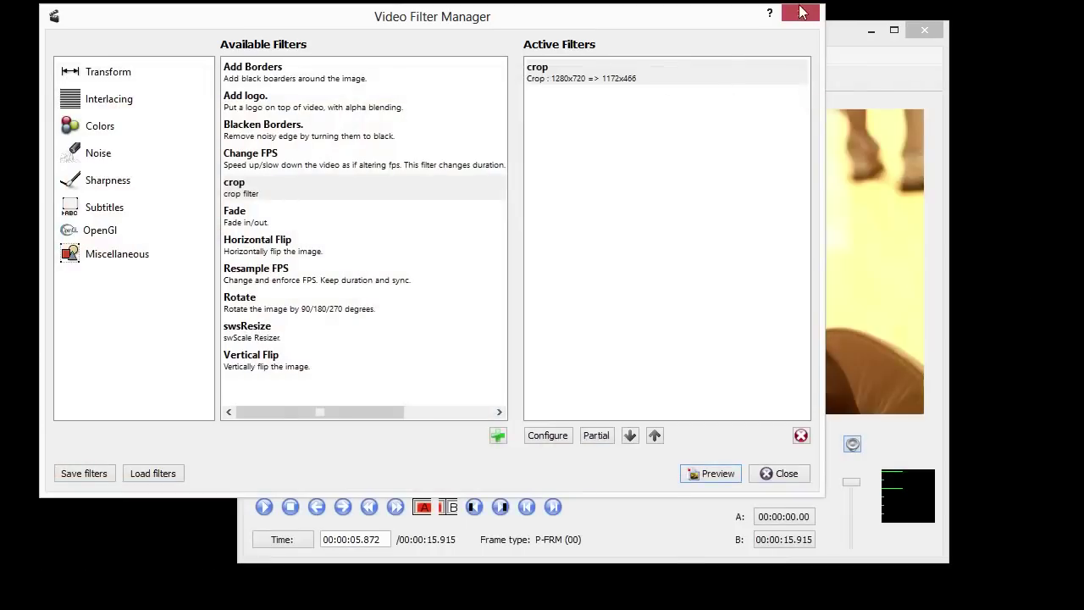
left_click(802, 15)
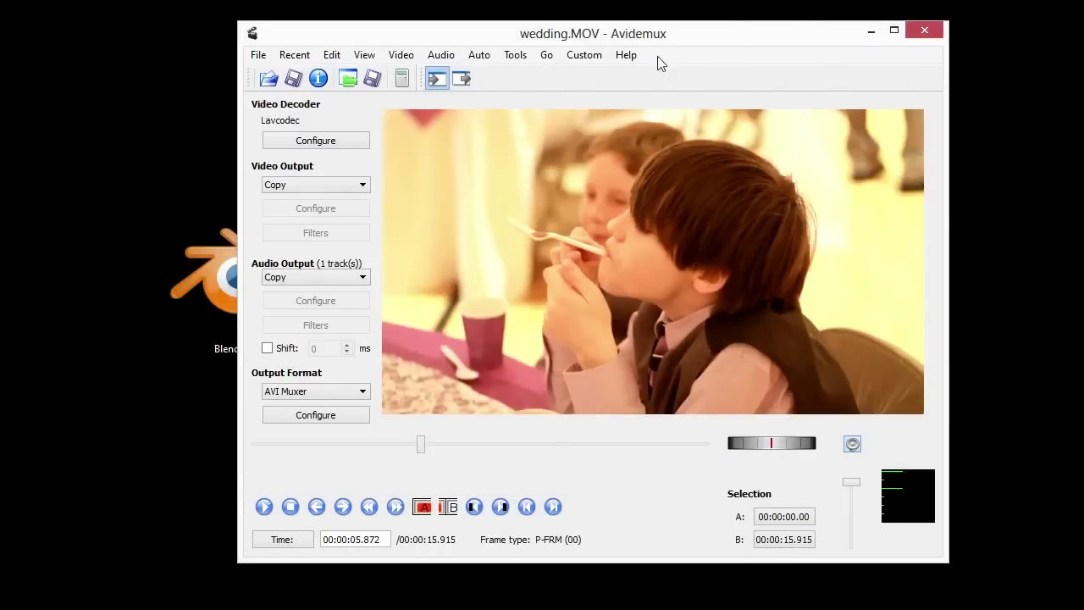
Step: Minimize Avidemux and launch OpenShot Video Editor
left_click(872, 34)
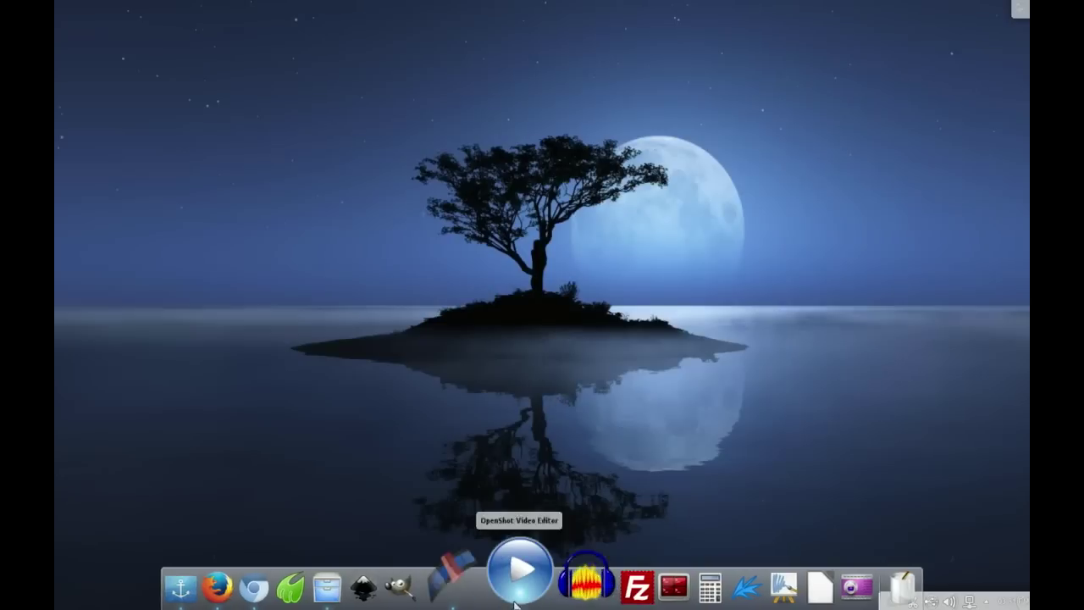
left_click(515, 597)
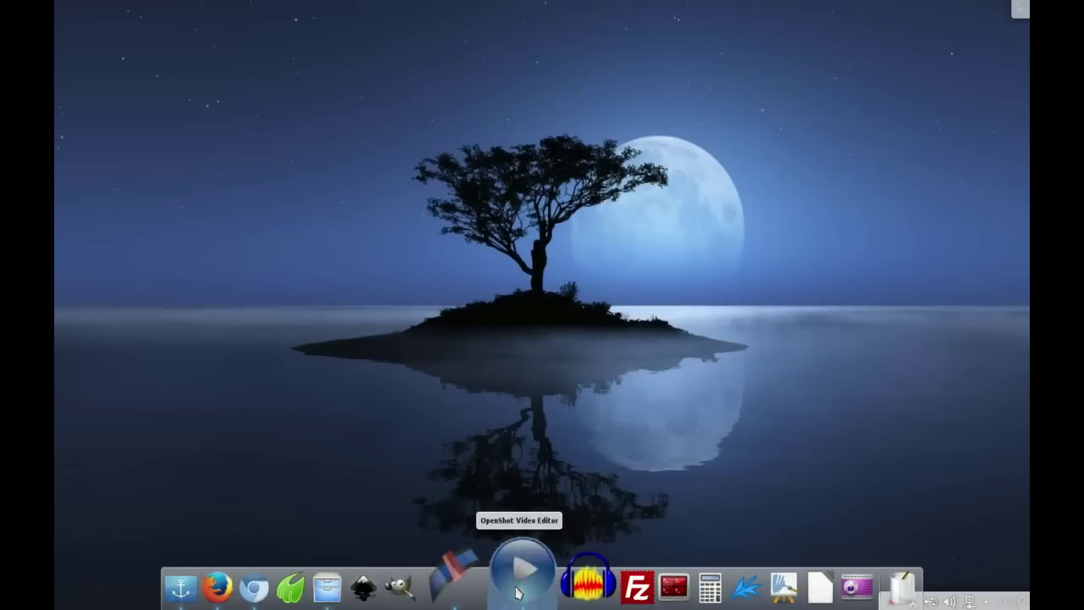
right_click(145, 111)
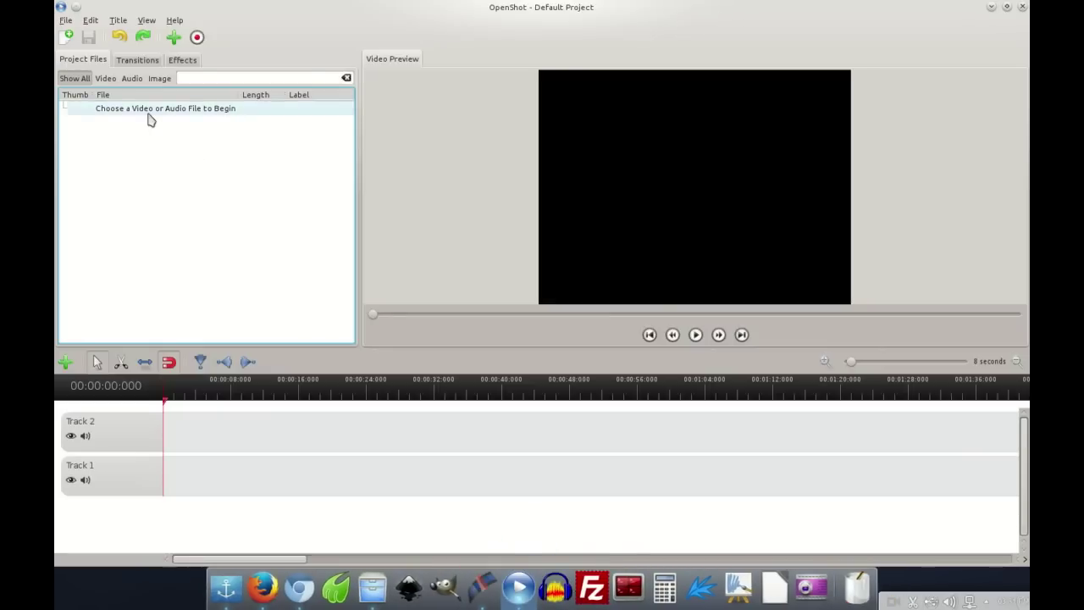
Step: Import tear_repair_example.mp4 and waterslide.MP4 from the Videos folder into the project files
left_click(372, 593)
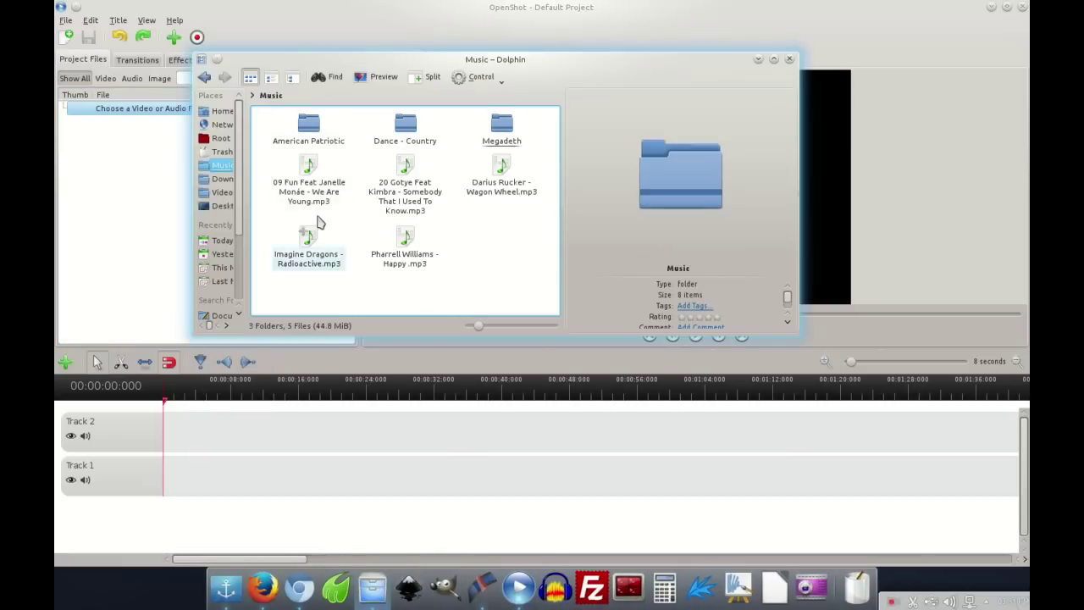
left_click(219, 194)
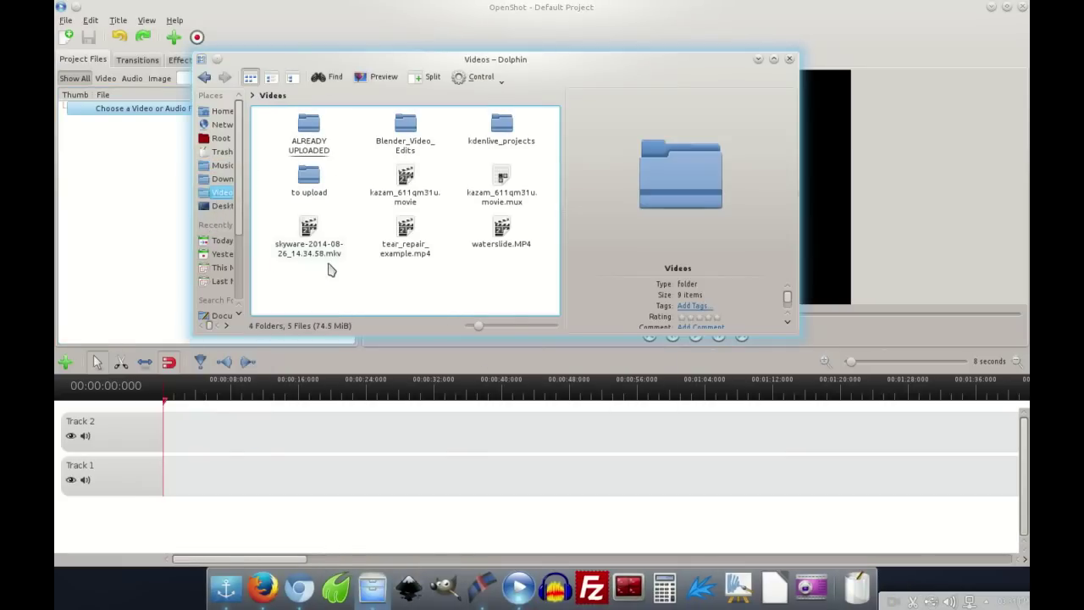
left_click_drag(407, 247, 108, 230)
left_click_drag(502, 227, 107, 250)
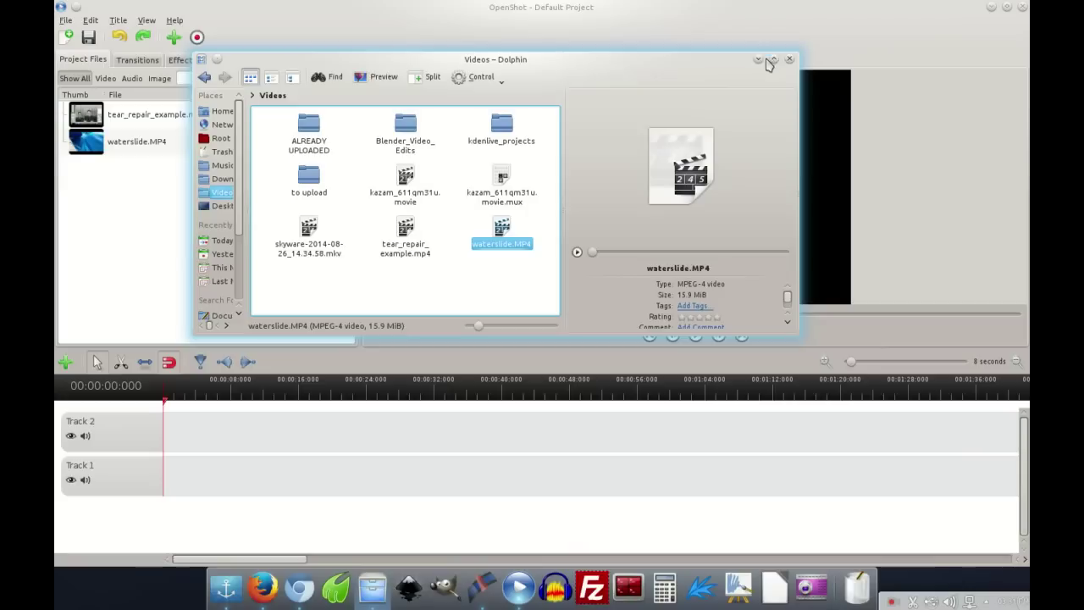
Step: Minimize the file manager and place waterslide.MP4 at the start of Track 2, followed by tear_repair_example.mp4
left_click(758, 60)
left_click_drag(134, 139, 188, 433)
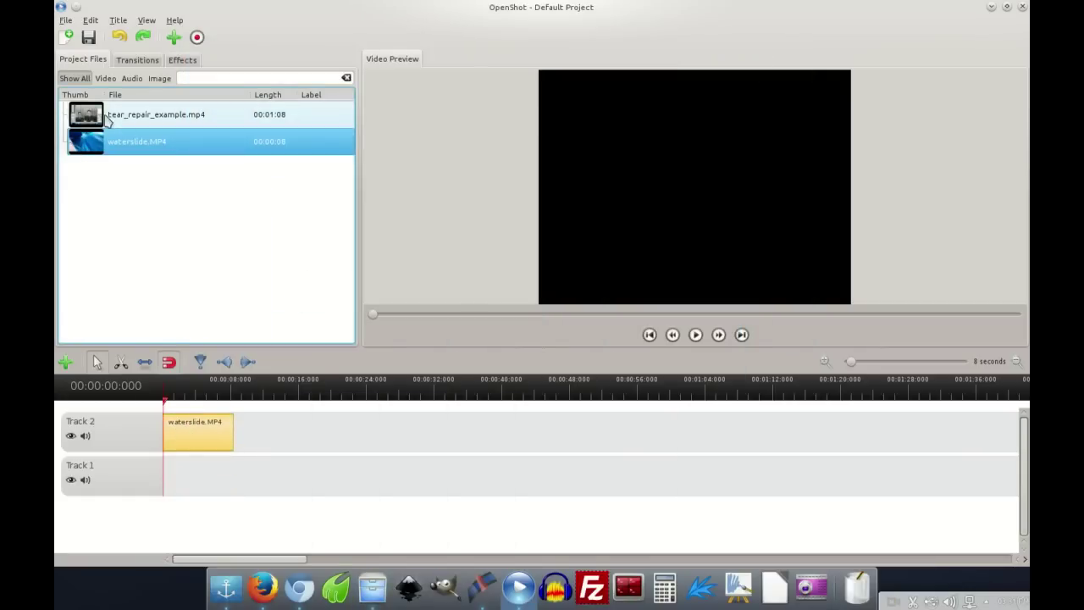
left_click_drag(107, 114, 259, 434)
Step: Import "09 Fun Feat Janelle Monáe - We Are Young.mp3" from the Music folder and place it at the start of Track 1
left_click(373, 587)
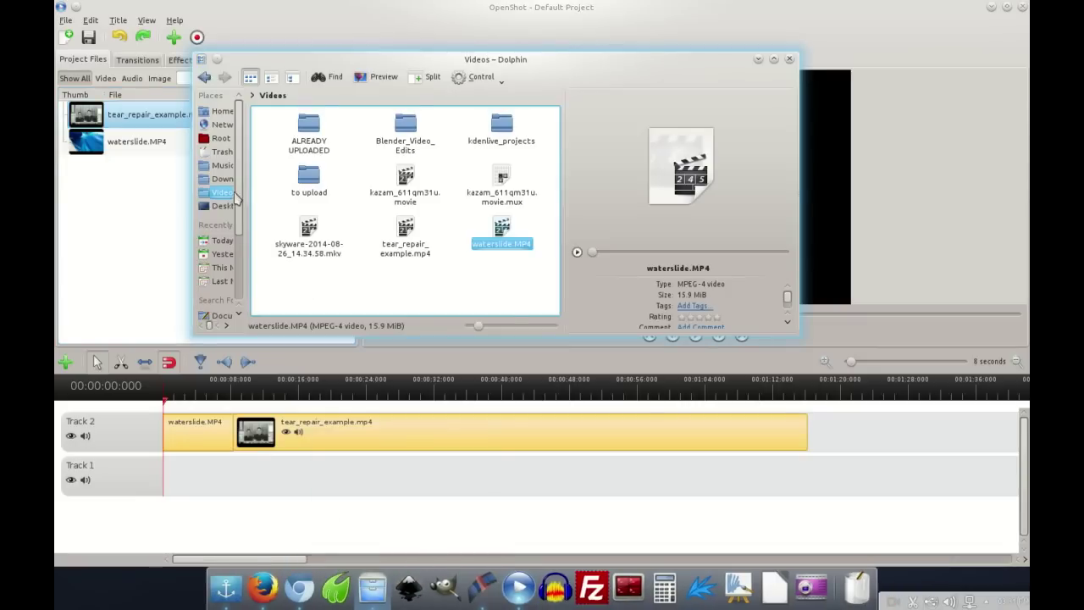
left_click(221, 168)
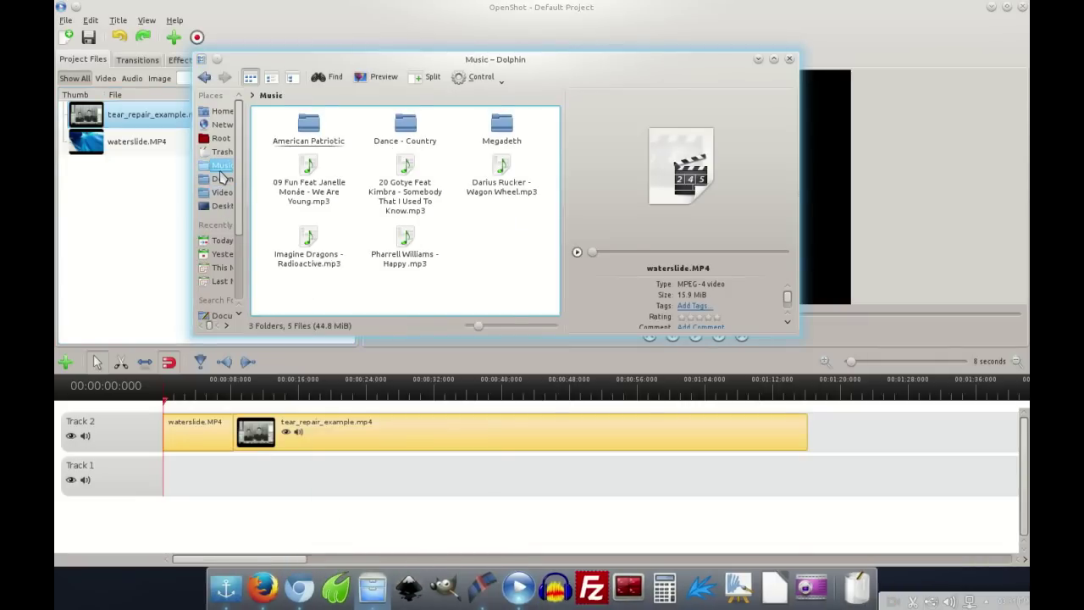
left_click_drag(308, 186, 76, 246)
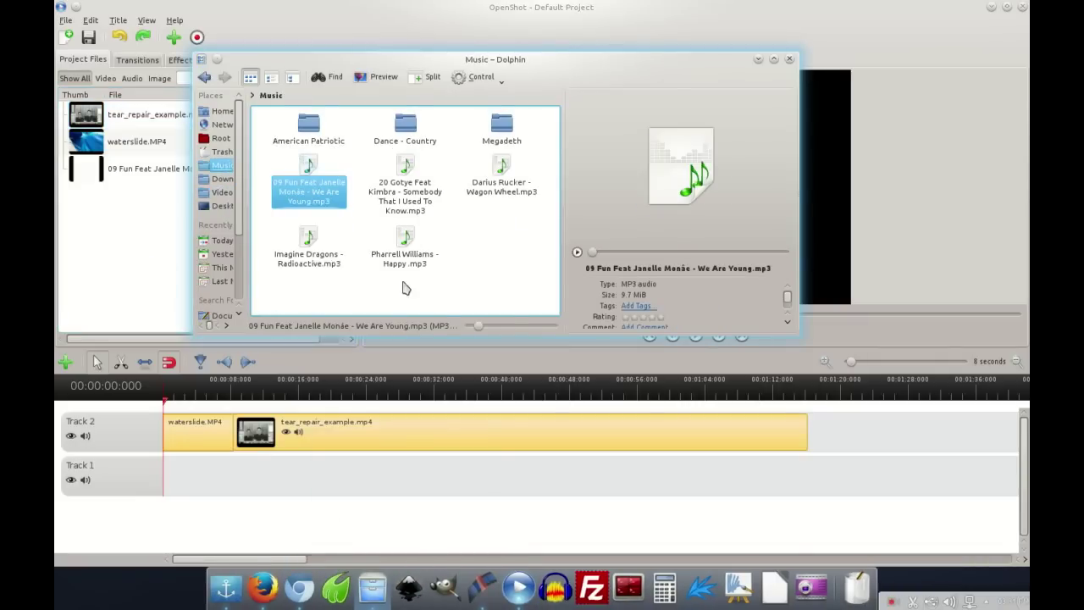
left_click(758, 59)
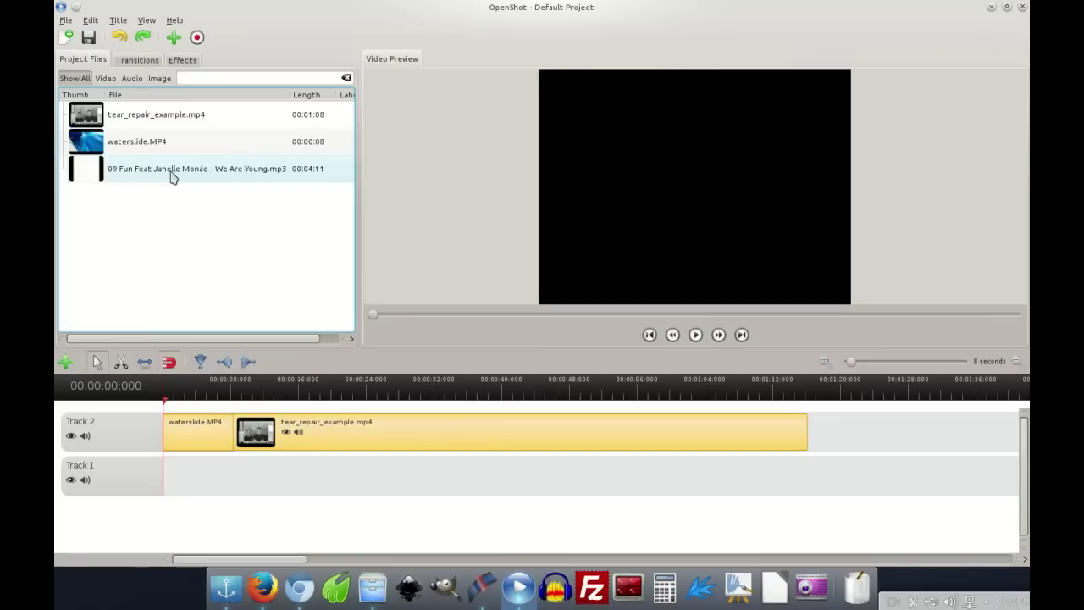
left_click(125, 185)
left_click_drag(125, 184, 190, 476)
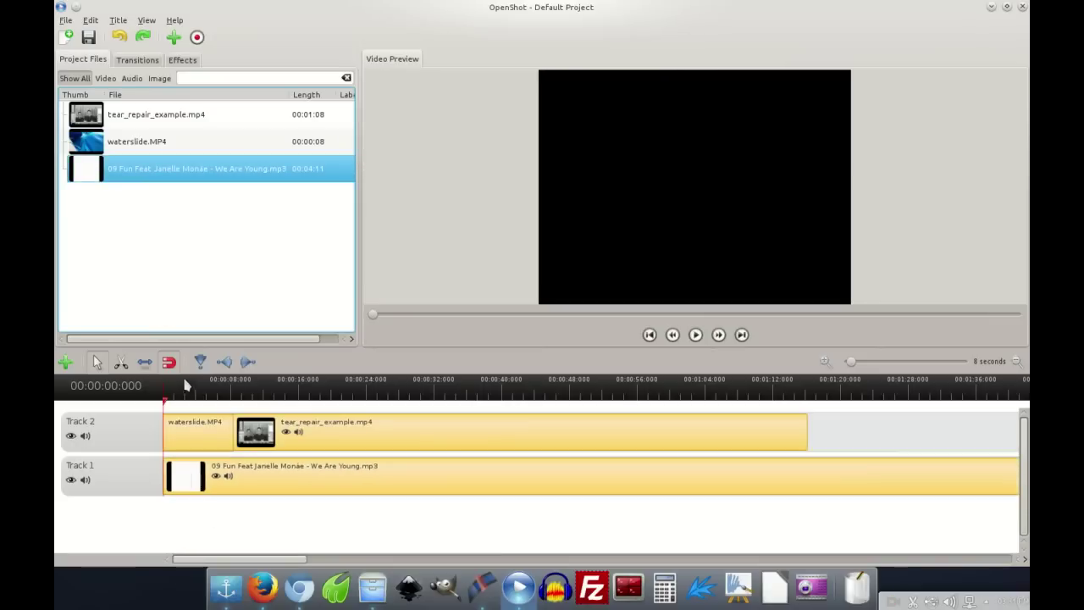
Step: Play the timeline from near its start into the tear_repair_example.mp4 clip and pause the playback
left_click(175, 398)
left_click(695, 336)
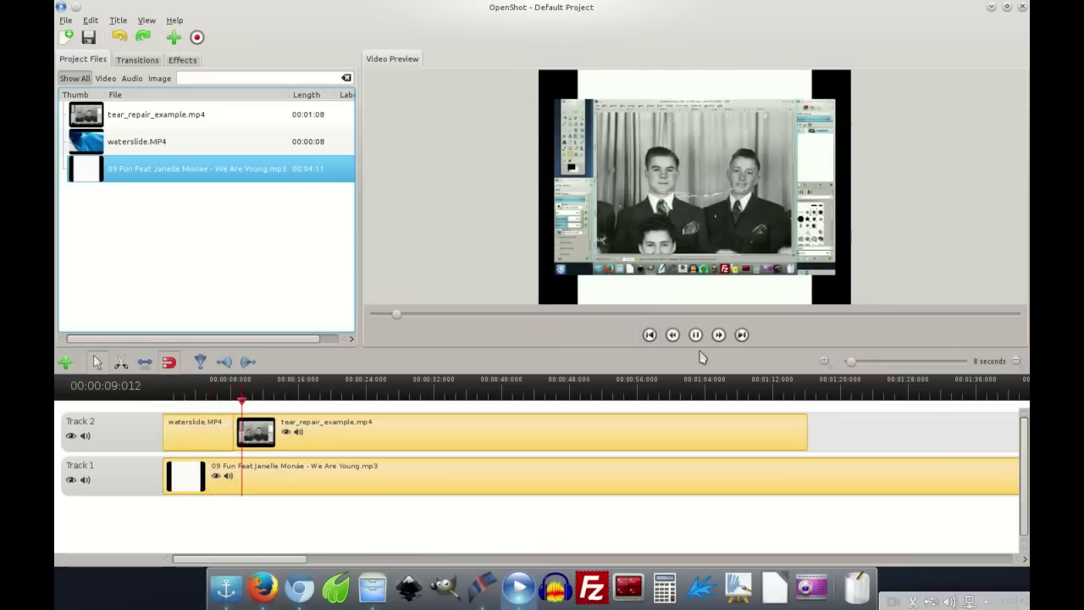
left_click(696, 337)
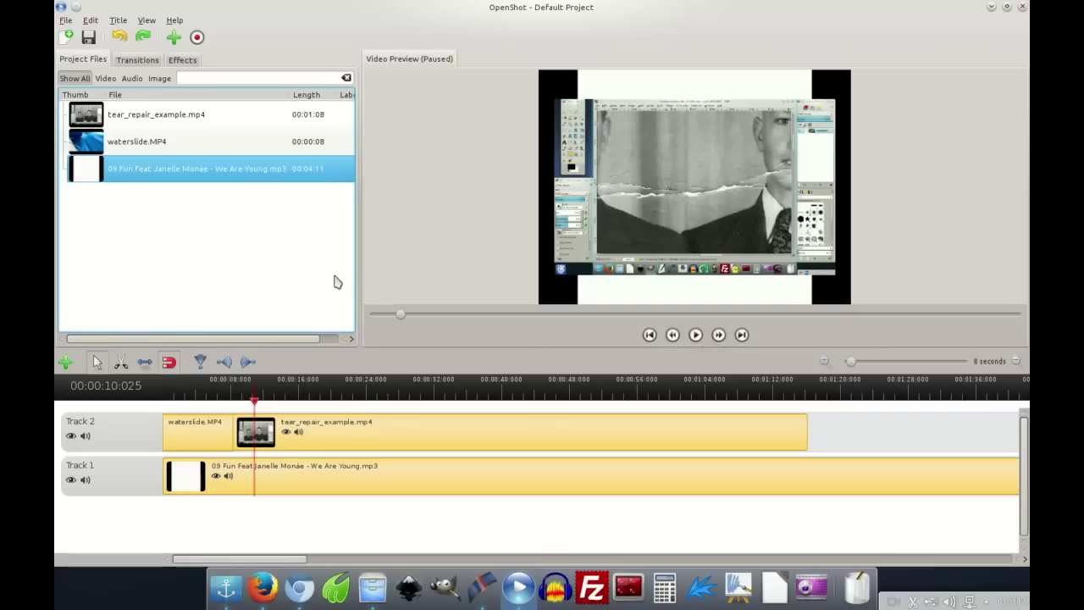
Step: Apply the Bass effect to the song on Track 1 and the Tint effect to the tear_repair_example.mp4 clip
left_click(180, 60)
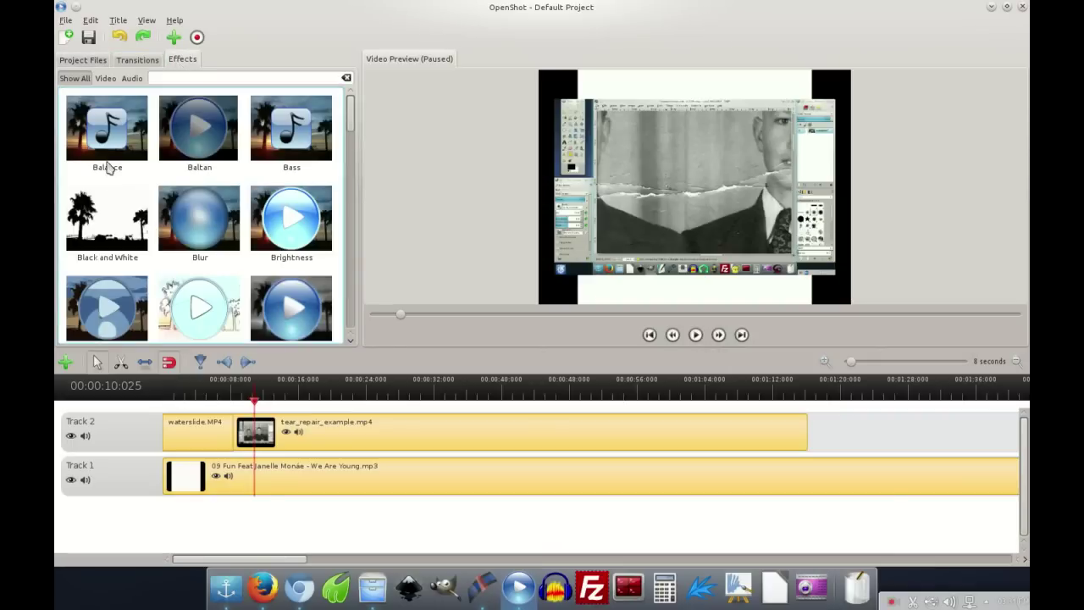
left_click_drag(290, 126, 271, 479)
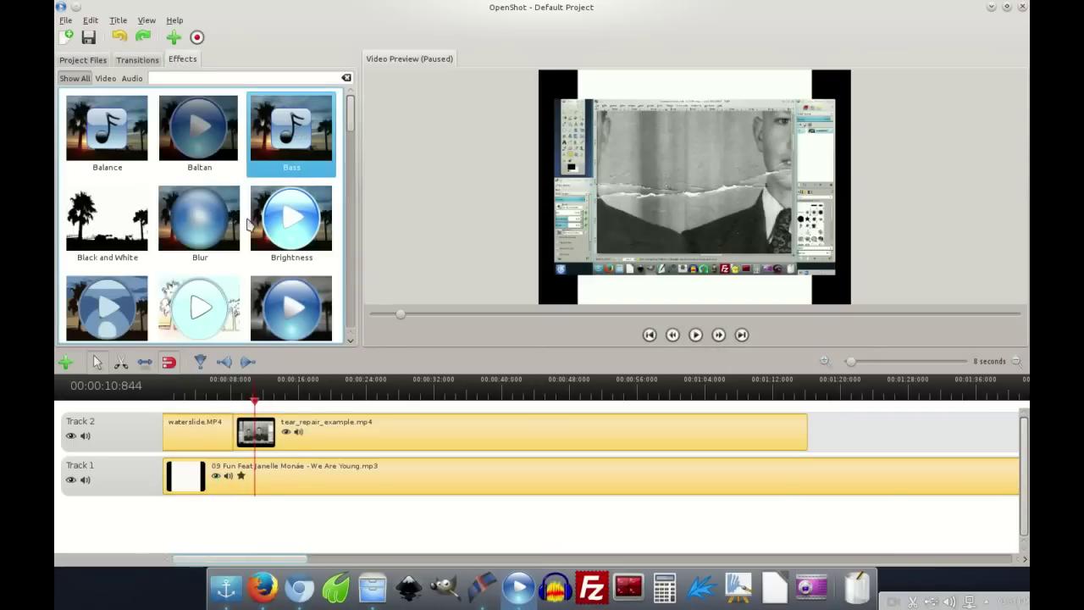
left_click_drag(353, 124, 342, 317)
left_click(303, 206)
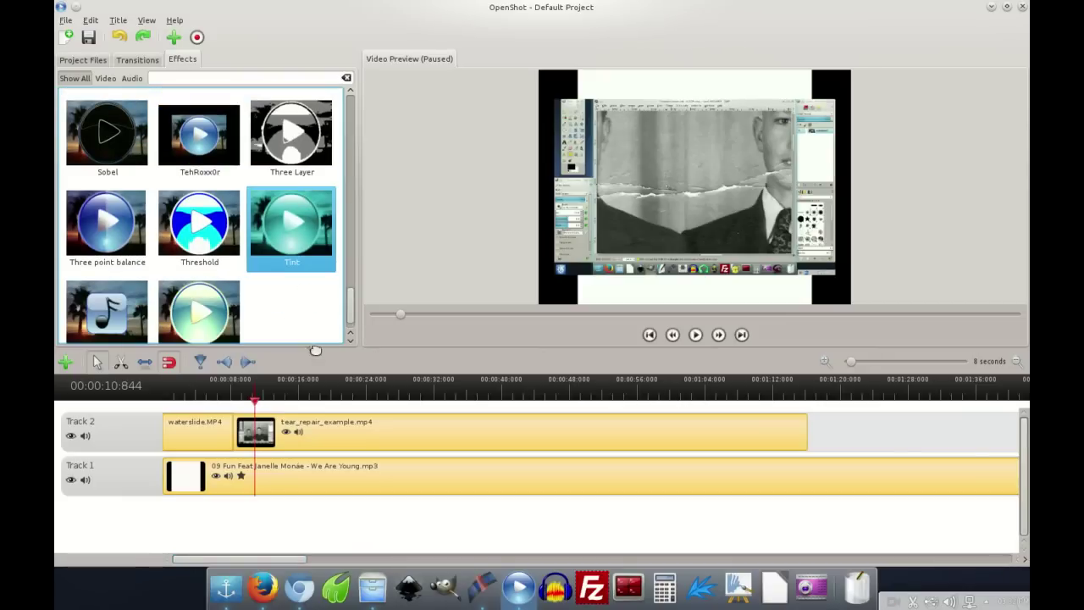
Step: Play back the tinted clip briefly, pause it, and look through the other available effects and transitions
left_click(695, 335)
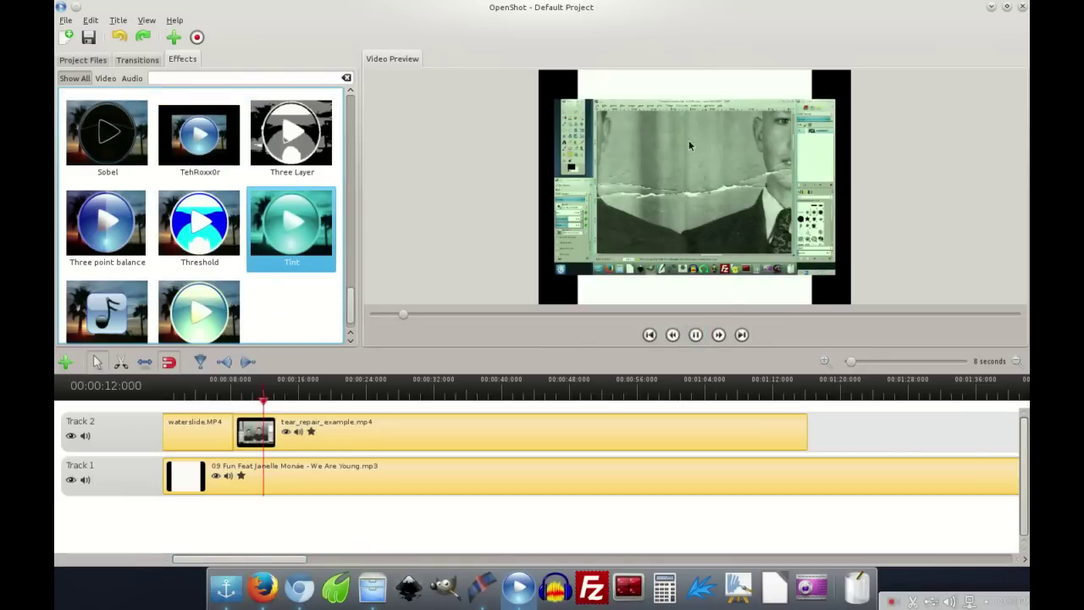
left_click(695, 336)
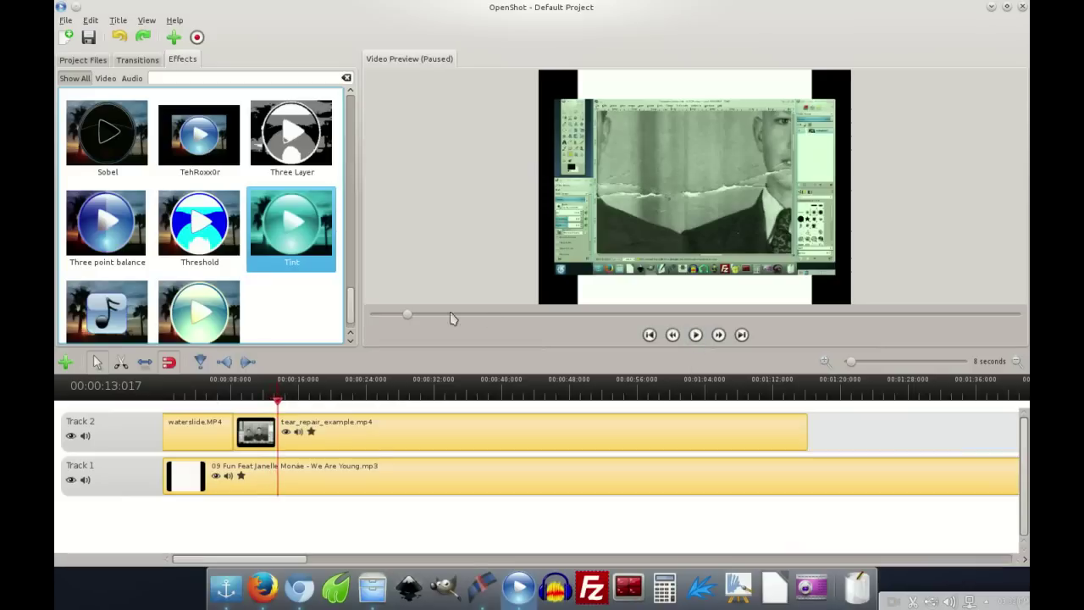
scroll(294, 211, "up", 8)
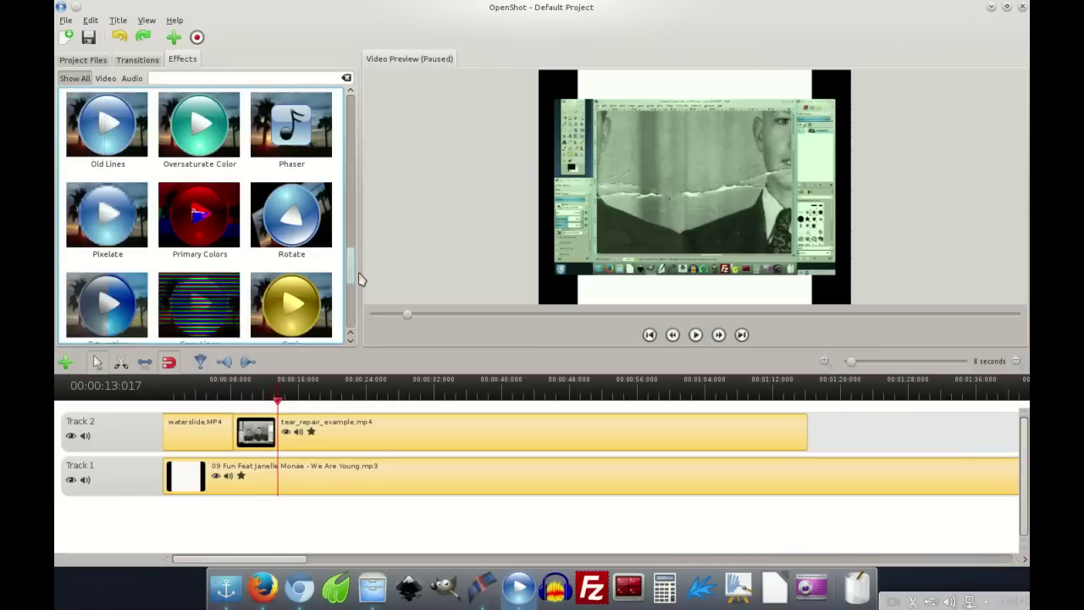
left_click(137, 59)
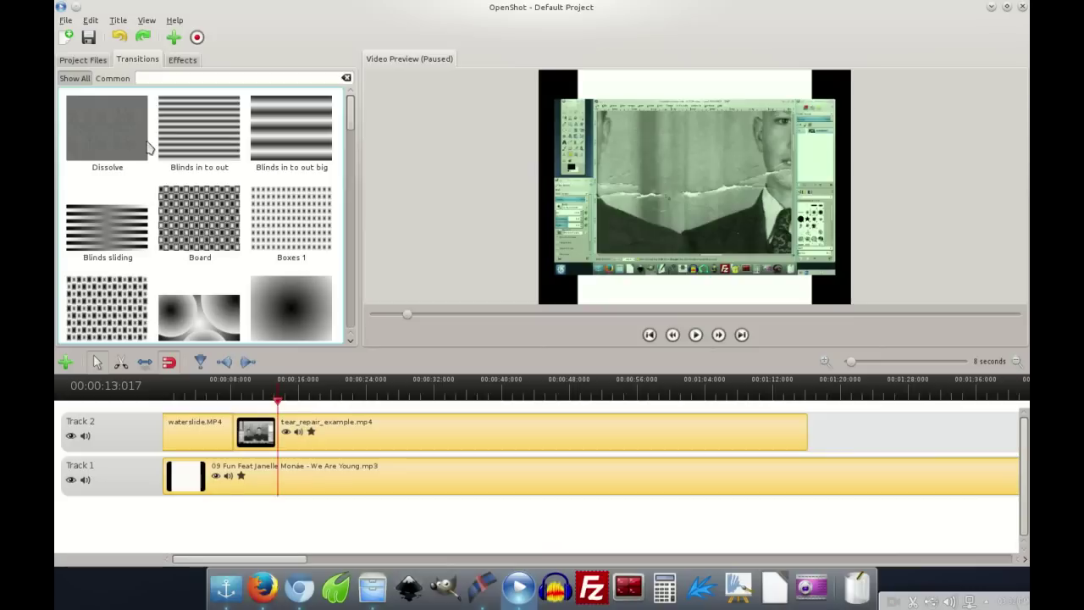
left_click(83, 59)
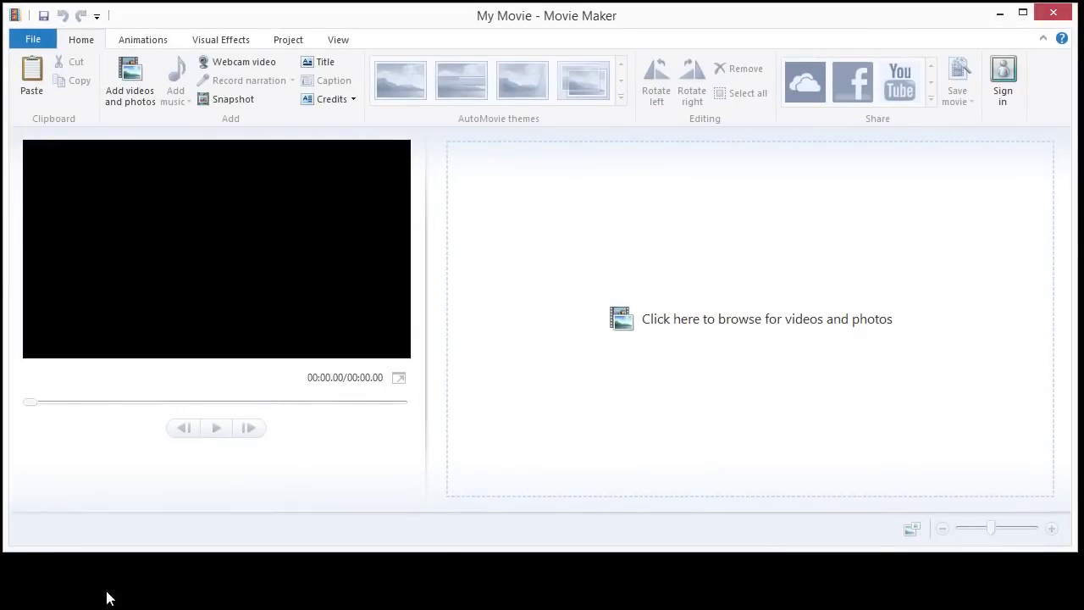
Step: Add the waterslide video from the Videos library to the empty movie project
left_click(649, 294)
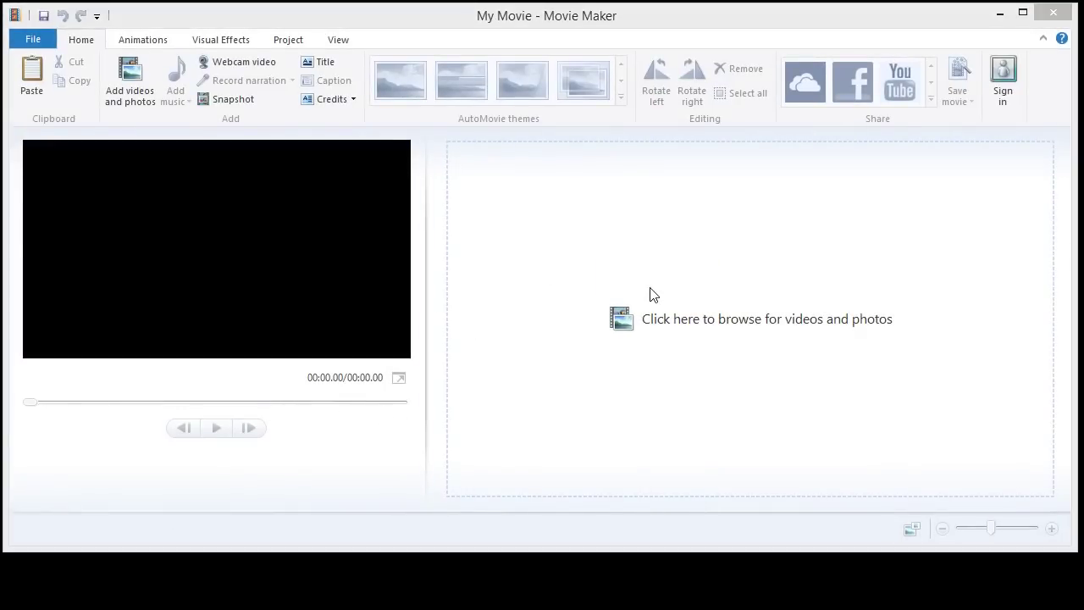
left_click(59, 245)
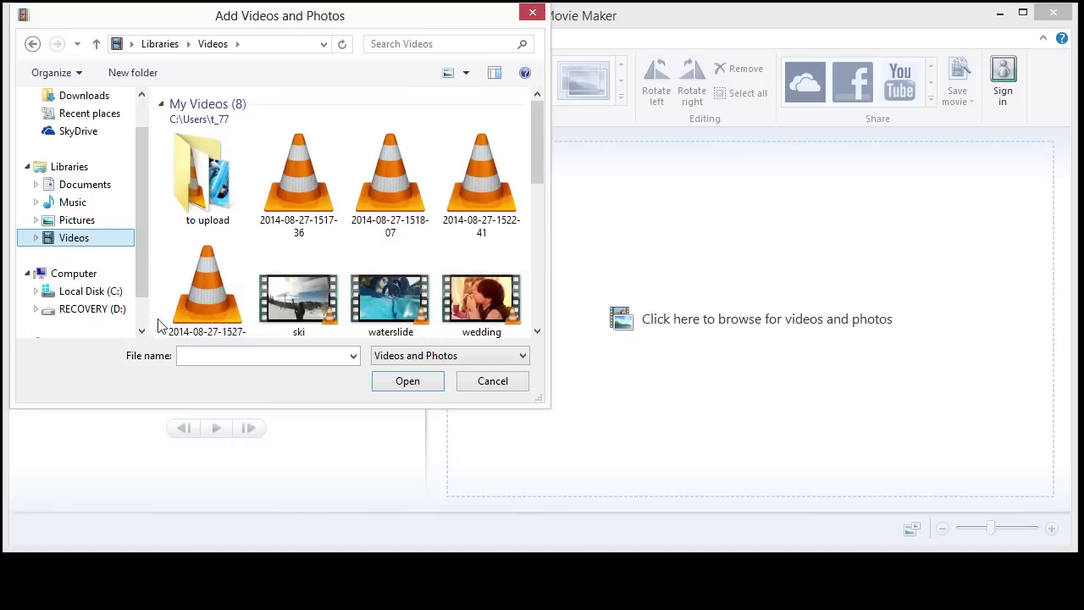
double_click(391, 315)
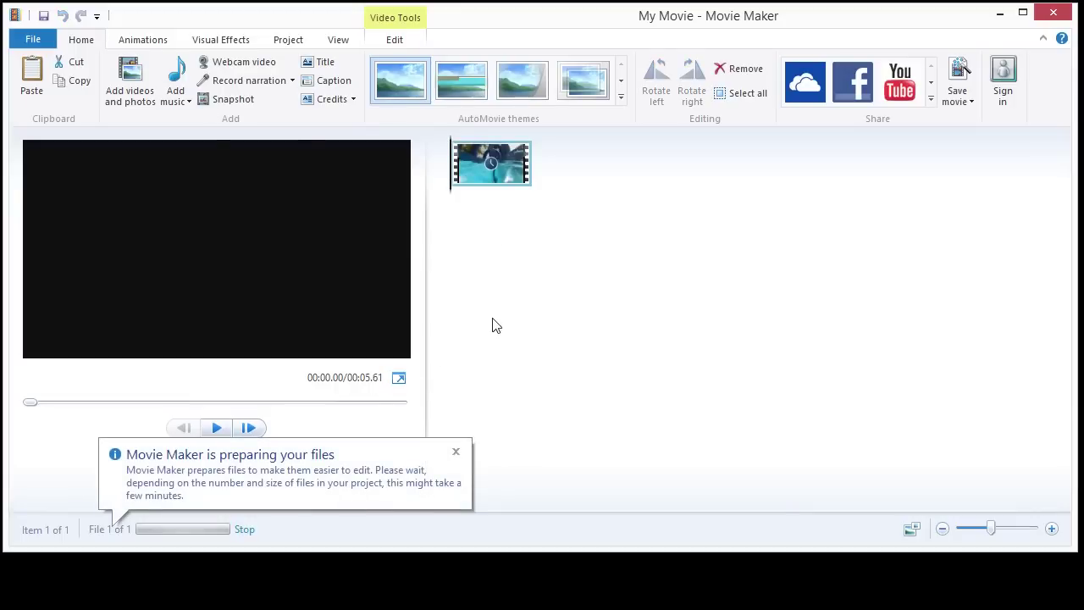
Step: Open the Videos library in a separate file window and add the wedding video after the waterslide clip
key("super+e")
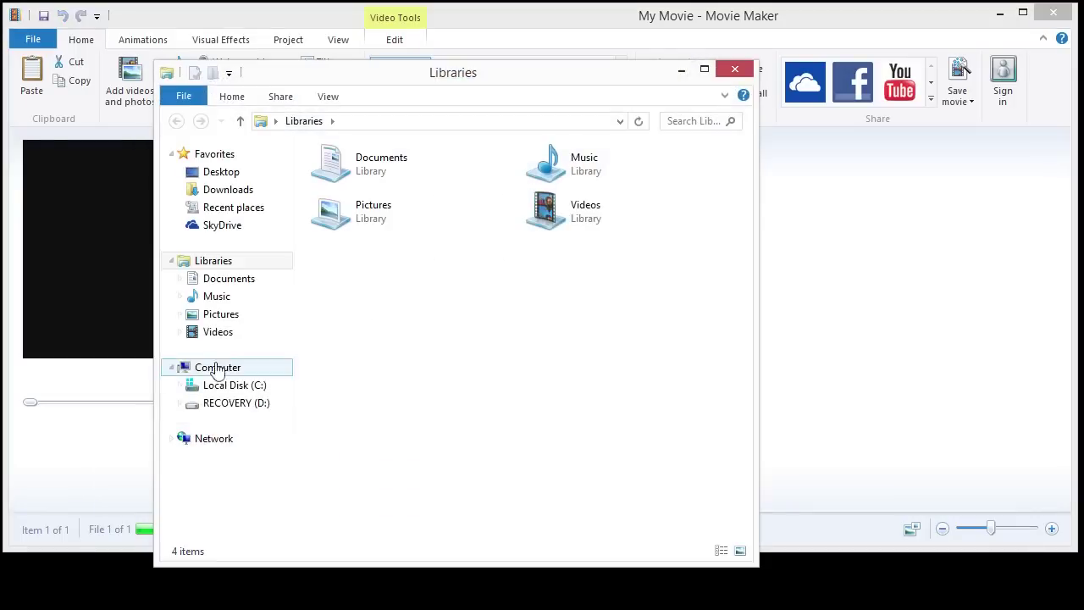
left_click(213, 331)
left_click_drag(673, 347, 672, 144)
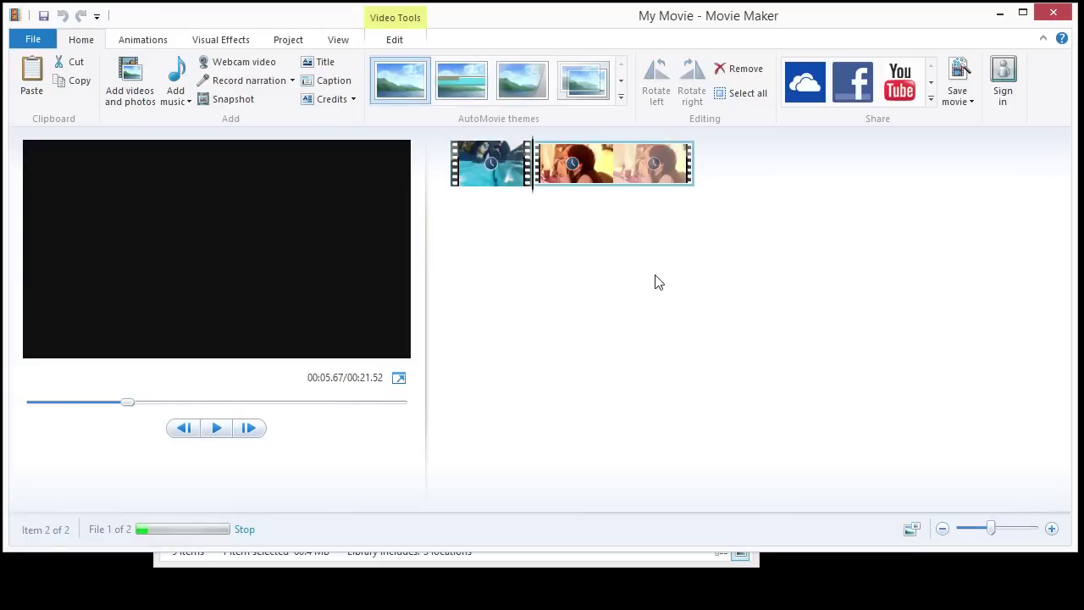
Step: Add a title at the start of the movie, before the waterslide clip
left_click(1050, 528)
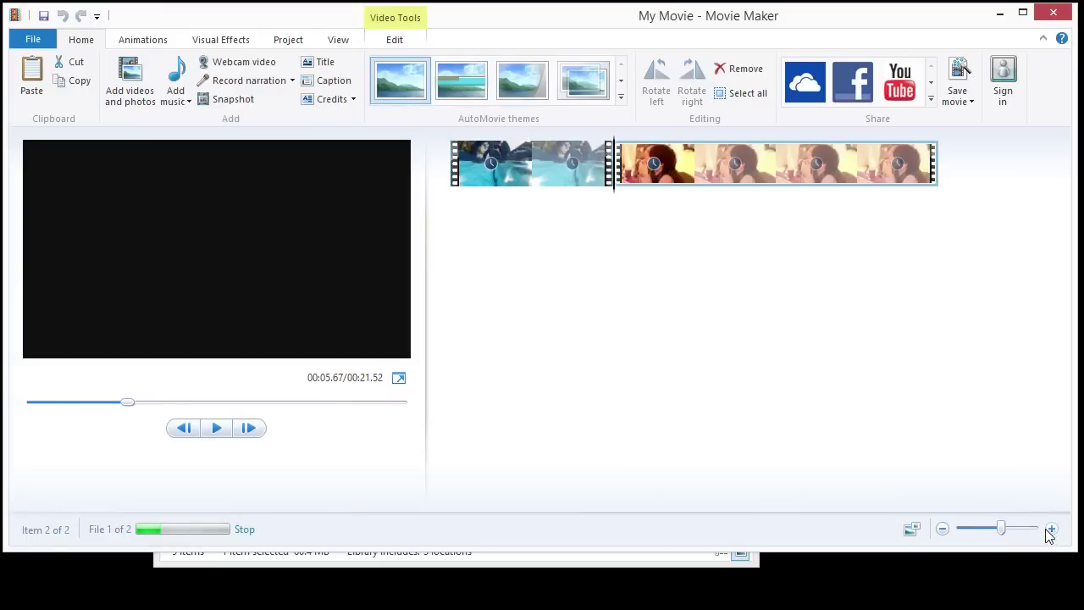
left_click(1050, 528)
left_click(1050, 528)
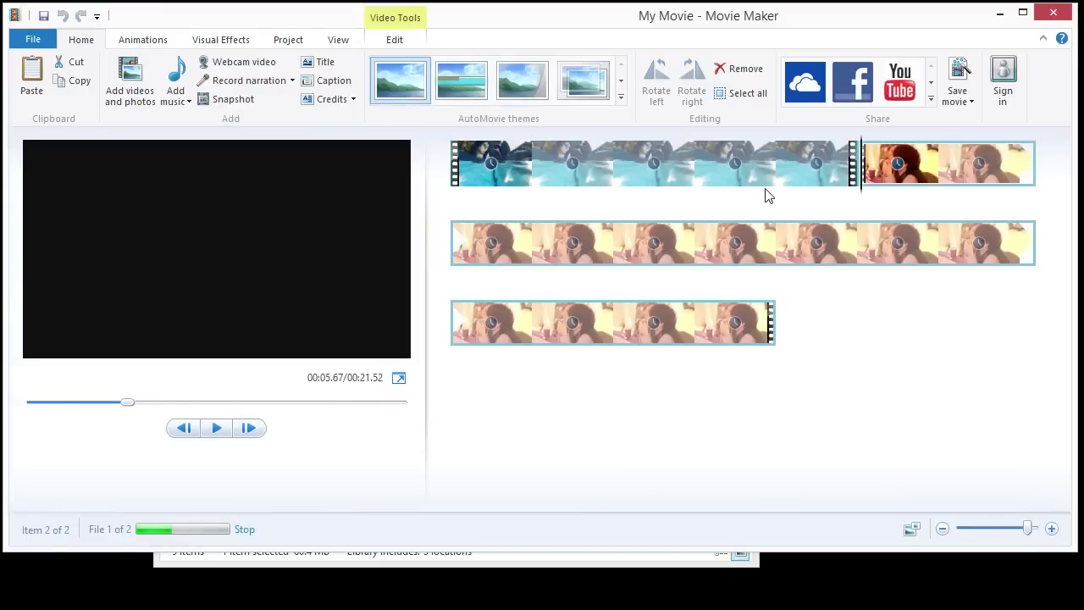
left_click(697, 165)
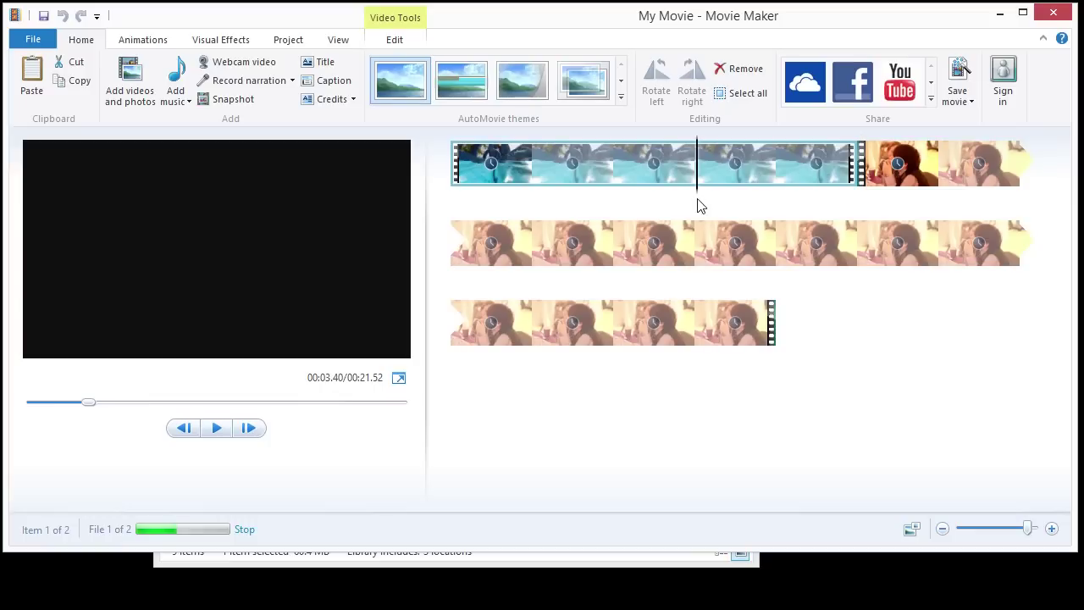
left_click(322, 65)
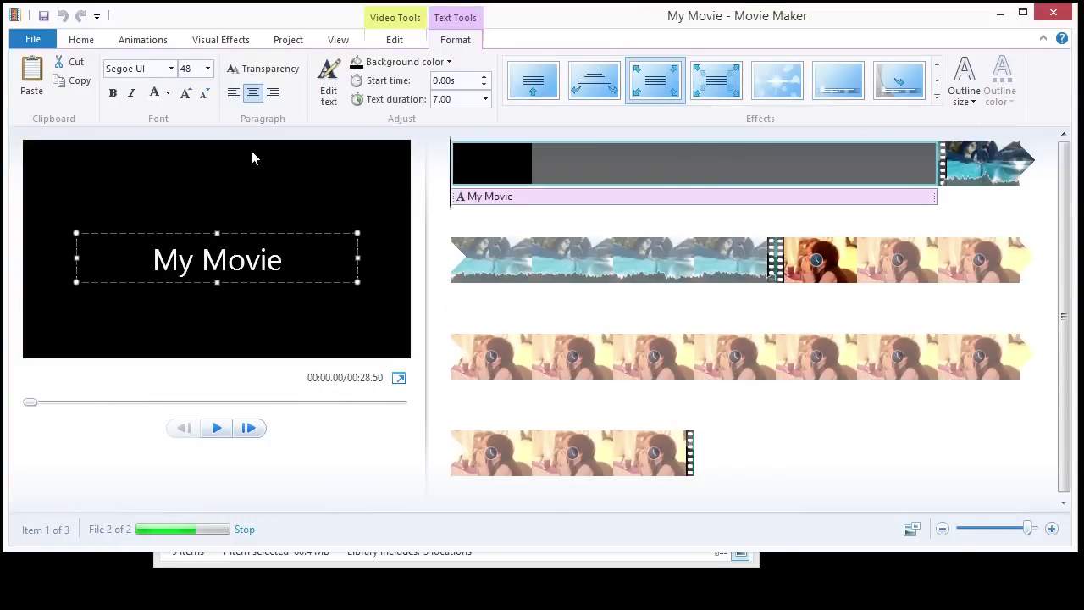
Step: Apply the posterized-look visual effect to the wedding clip
left_click(240, 43)
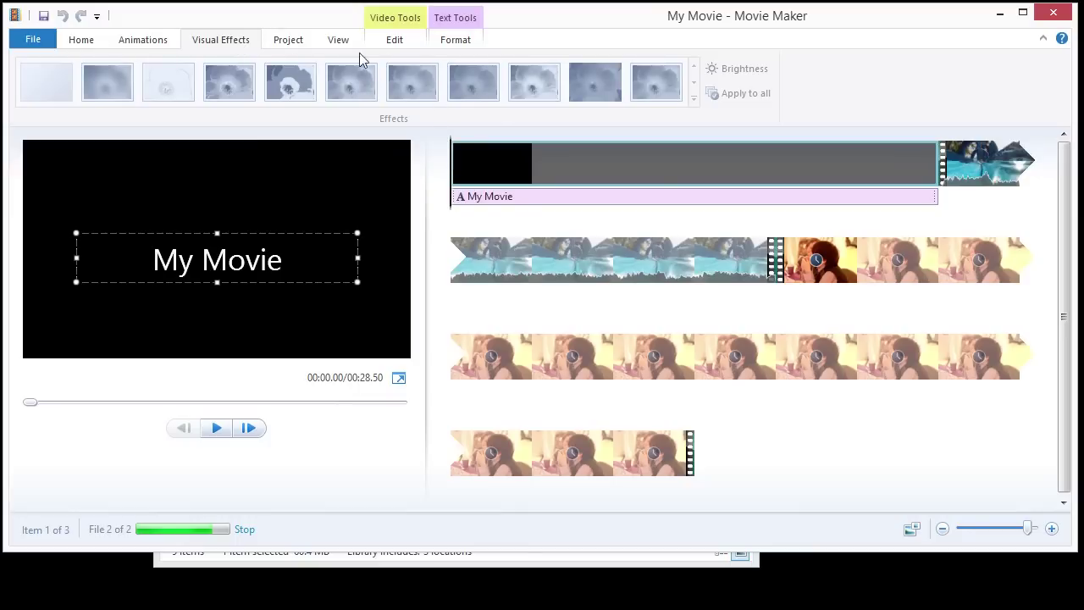
left_click(291, 44)
left_click(222, 47)
key("ctrl+a")
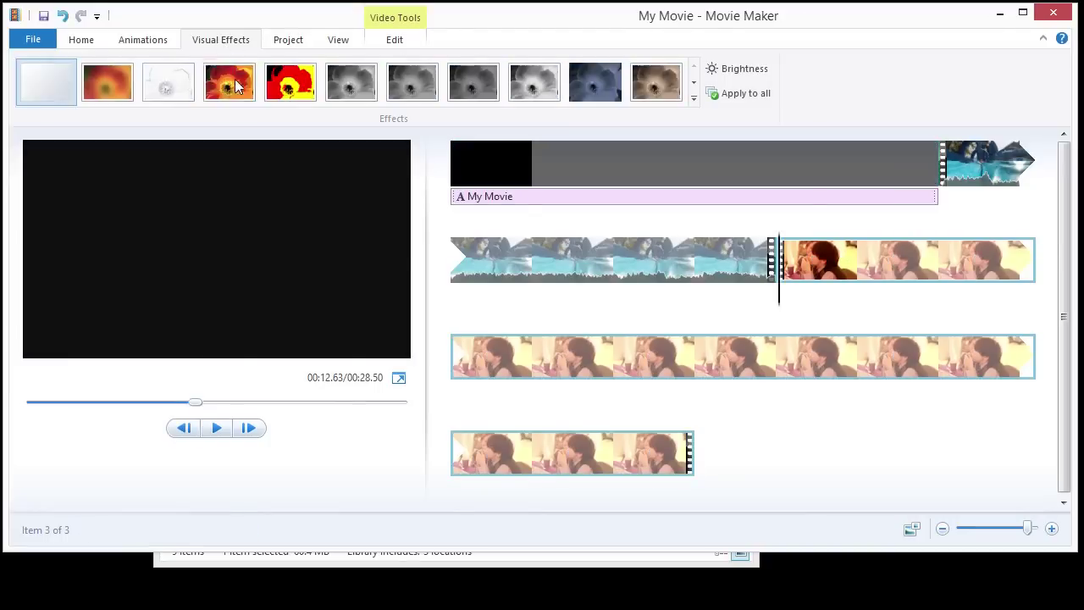
left_click(229, 81)
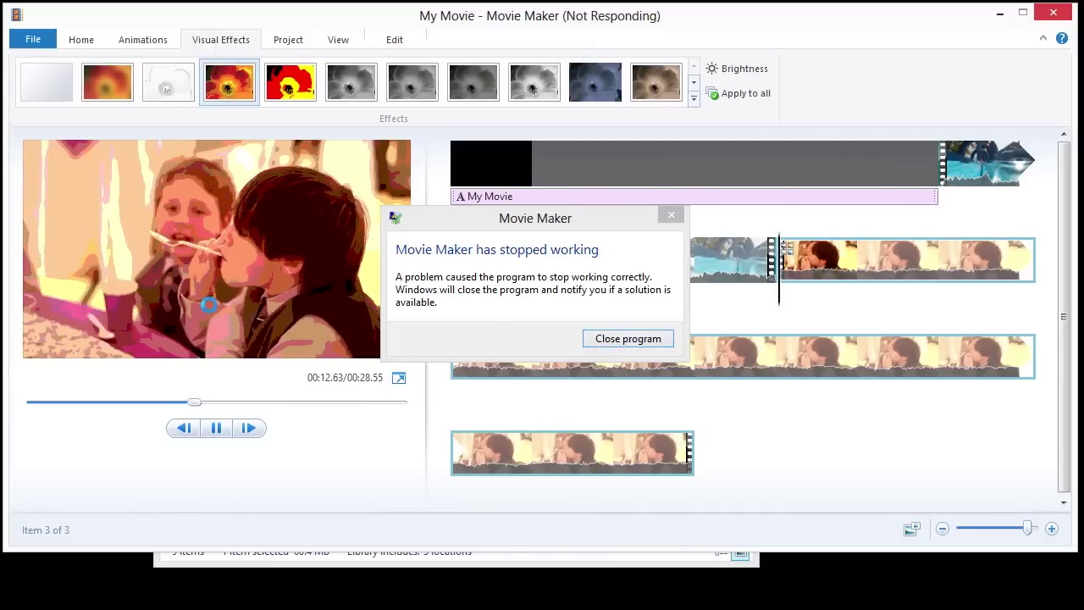
Step: Close the unresponsive Movie Maker and minimize the Videos library window
left_click(604, 342)
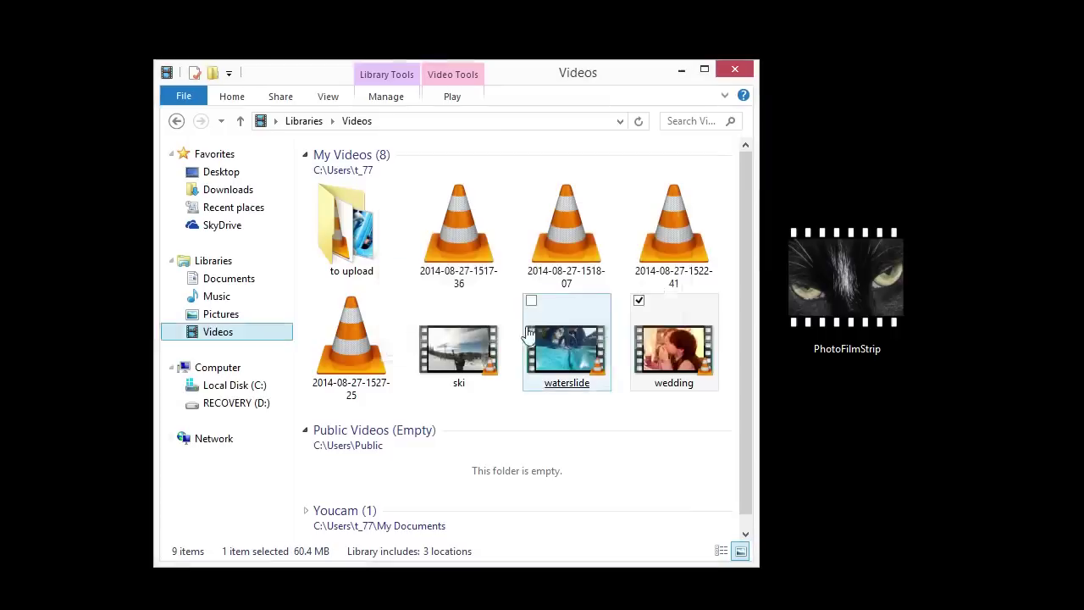
left_click(680, 75)
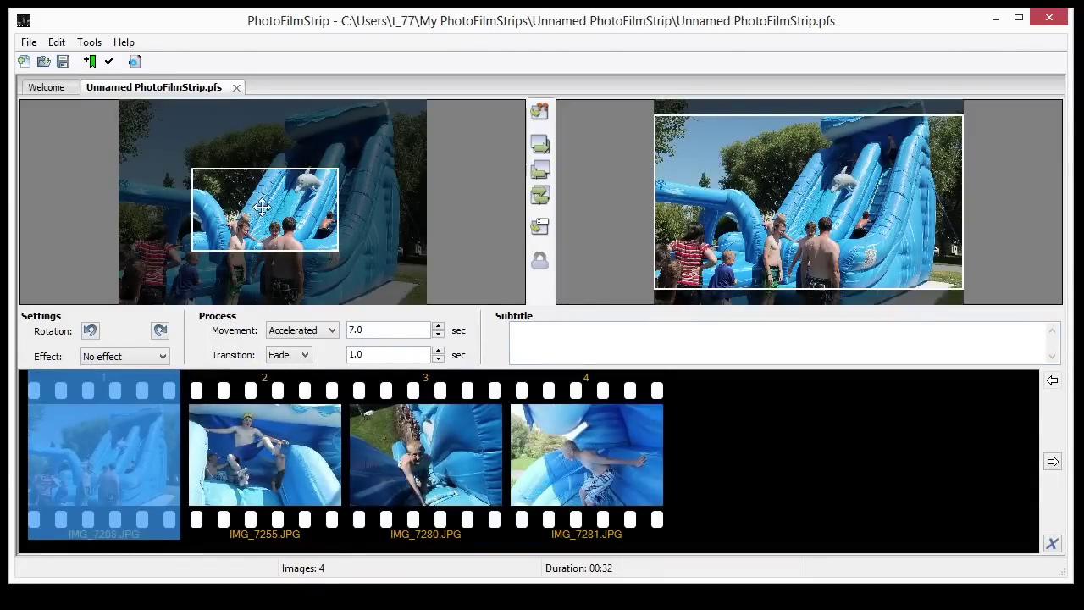
Step: Move the start frame of IMG_7208.JPG over the blue archway and back toward the middle of the slide
left_click_drag(270, 205, 209, 207)
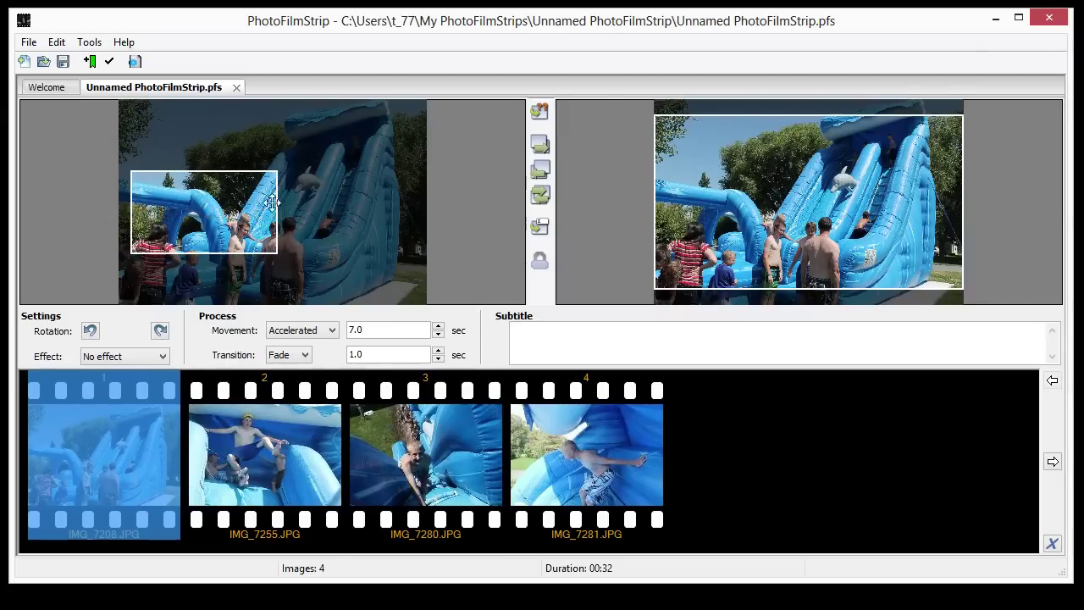
left_click_drag(200, 215, 267, 214)
Step: Review the start and end frames of IMG_7255.JPG and IMG_7280.JPG, and nudge the start frame of IMG_7281.JPG slightly upward
left_click(250, 419)
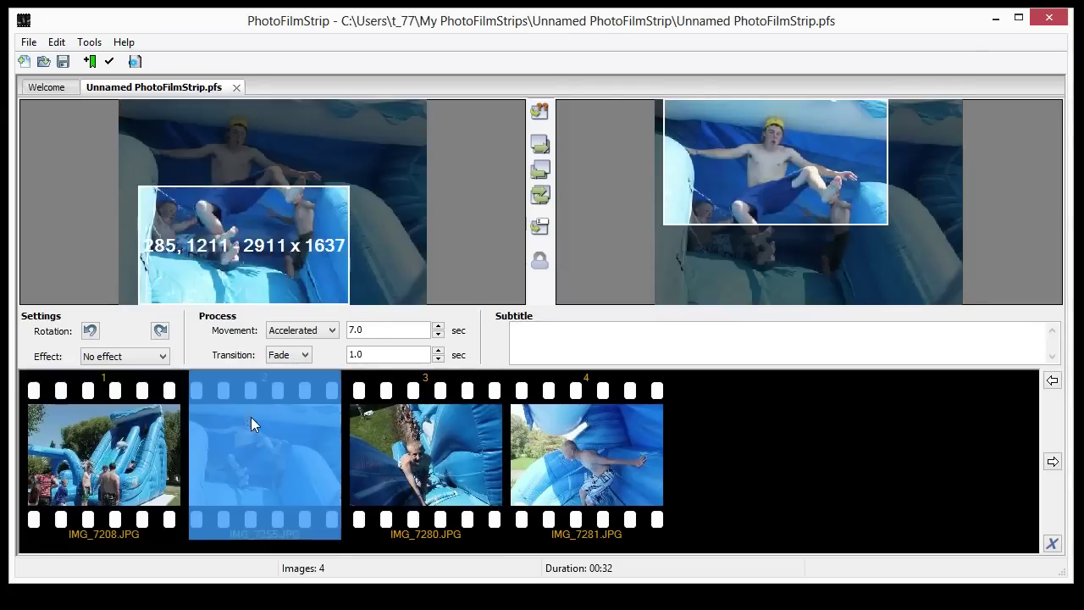
left_click(409, 458)
left_click(577, 456)
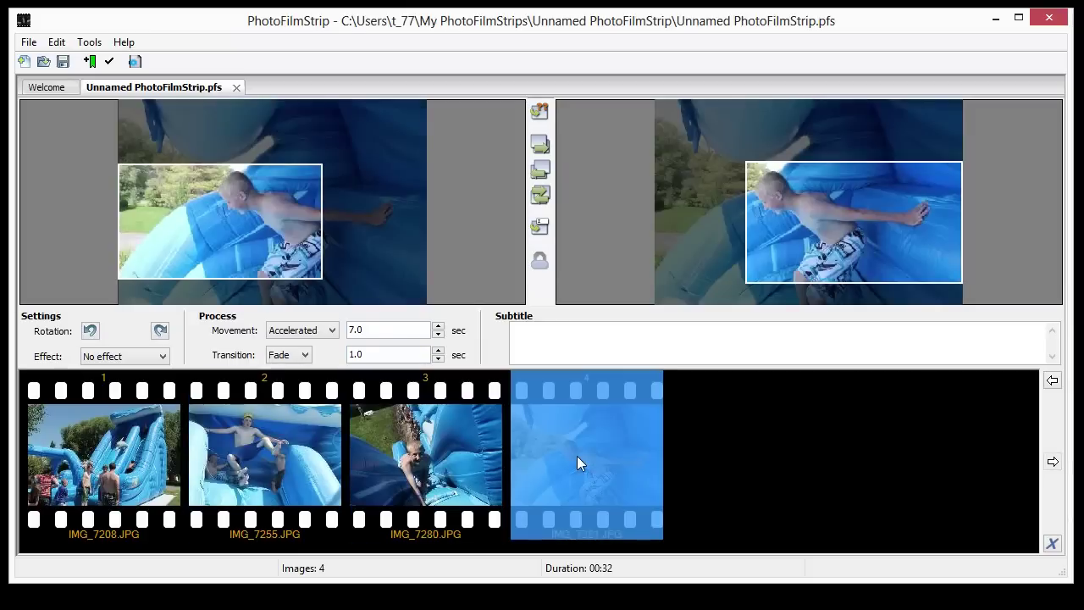
mouse_move(161, 223)
left_mouse_down()
mouse_move(264, 220)
mouse_move(164, 219)
left_mouse_up()
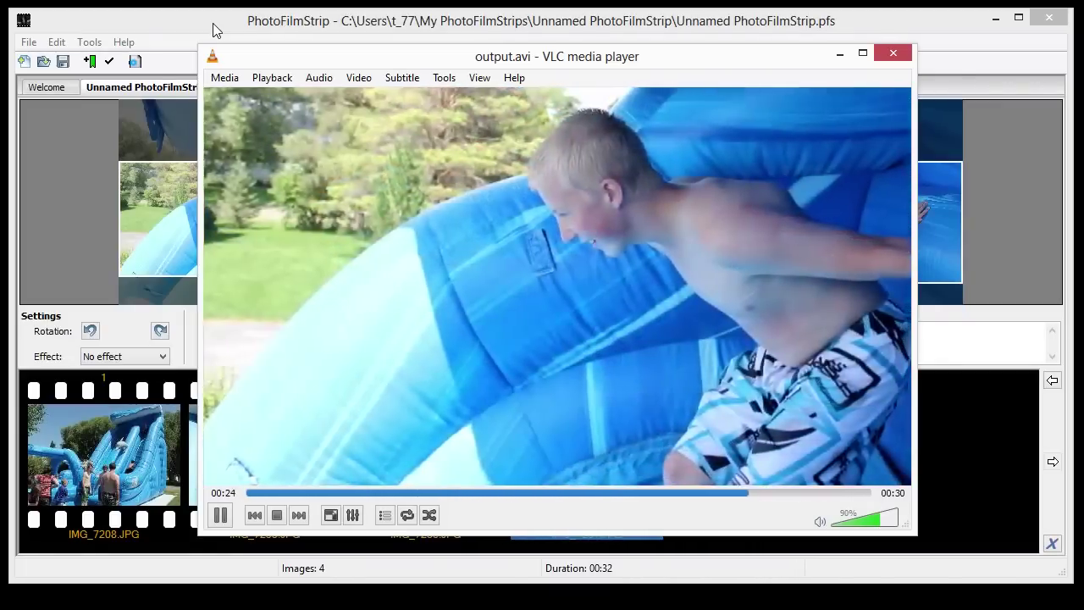
Step: Pause the playback of output.avi and minimize the VLC and PhotoFilmStrip windows
left_click(218, 516)
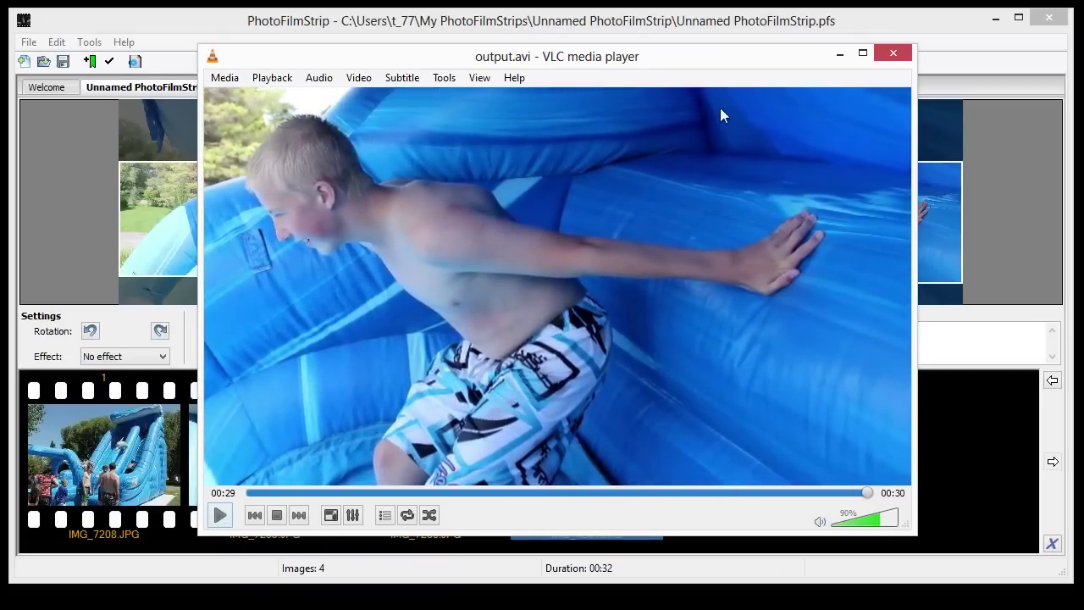
left_click(839, 54)
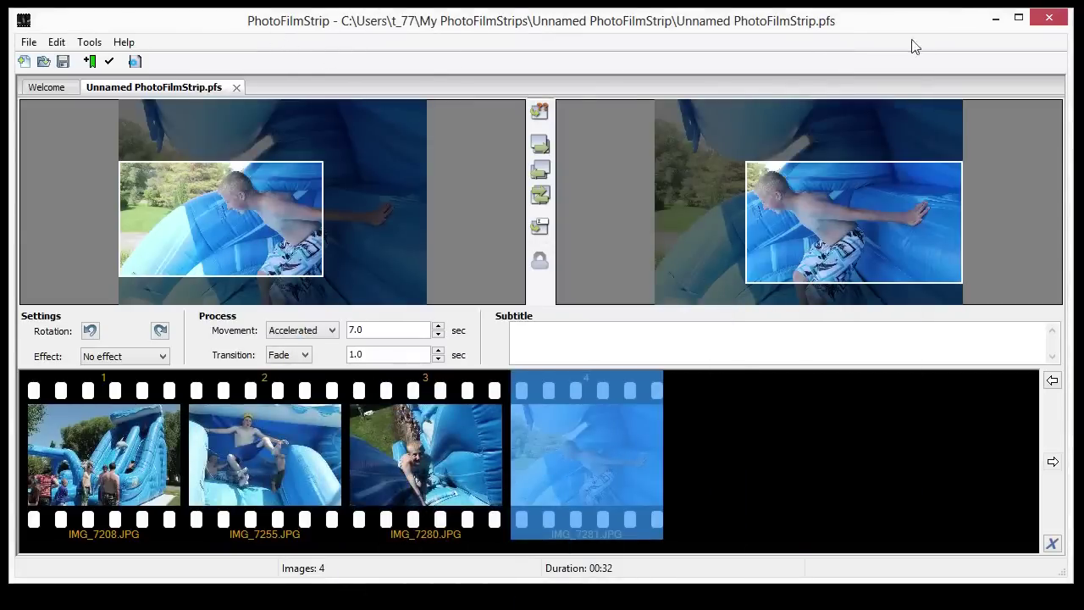
left_click(995, 17)
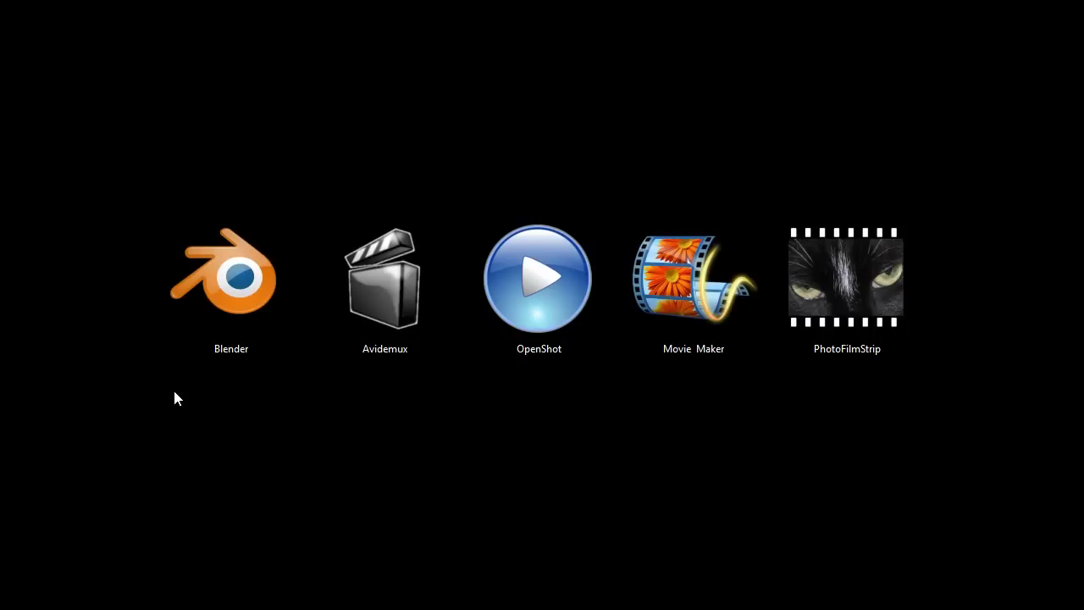
left_click_drag(108, 201, 828, 332)
left_click(627, 432)
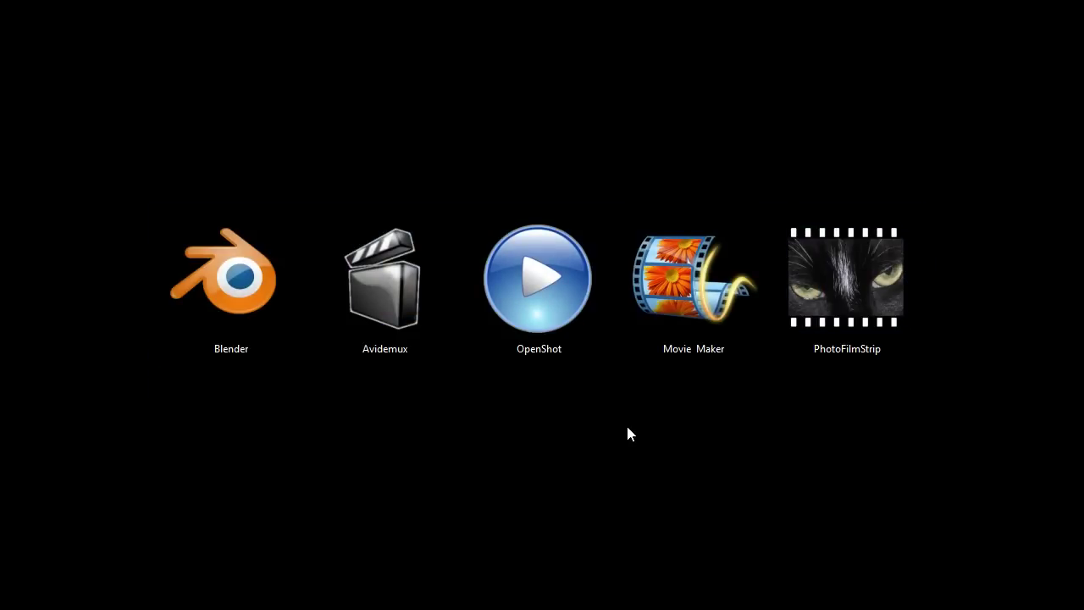